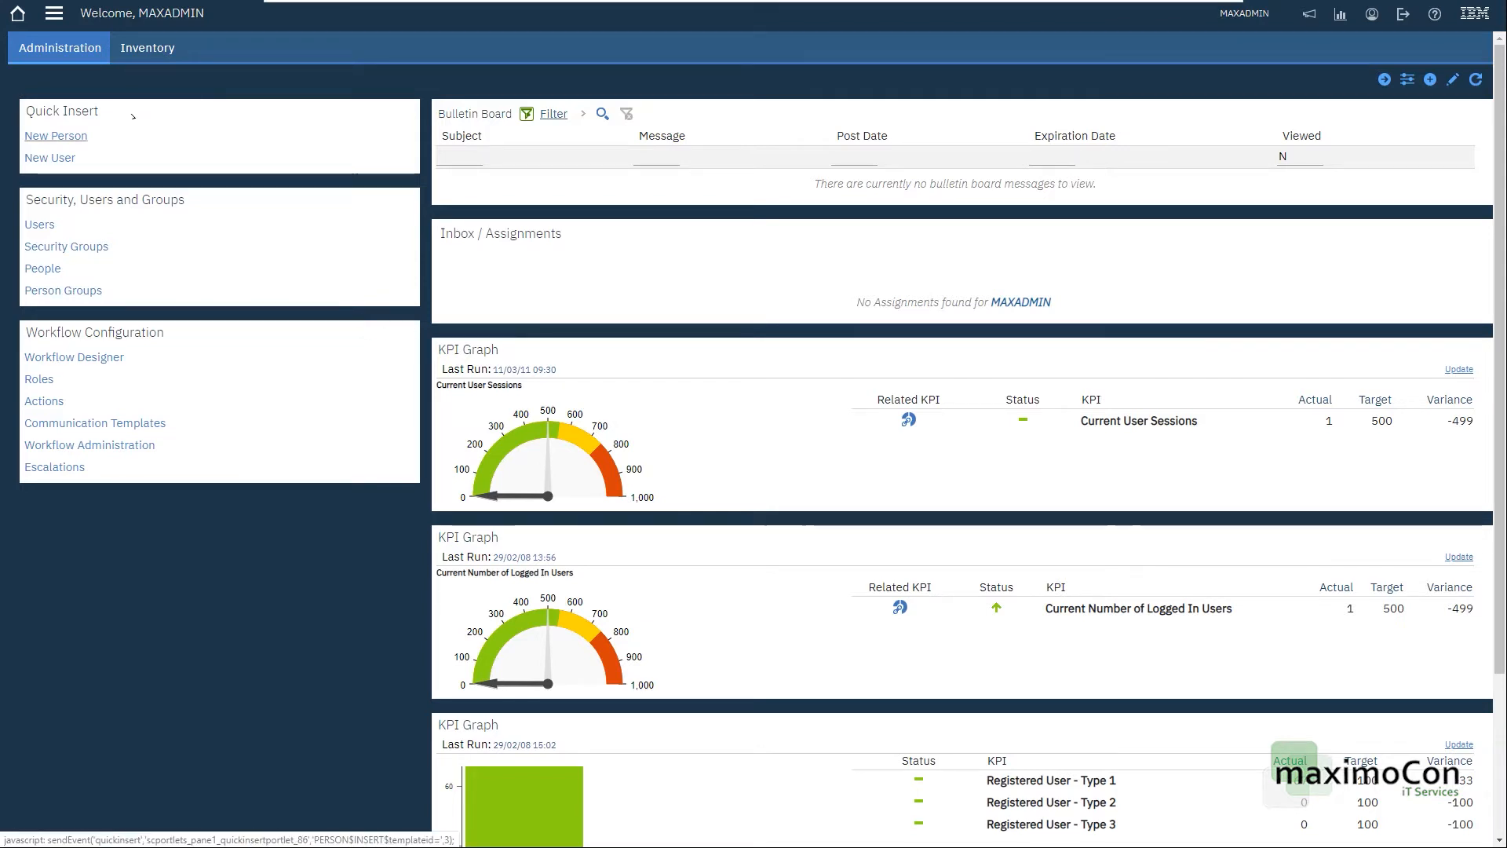
Open the Security Groups application from the security applications
{"action": "left_click", "coordinate": [53, 13]}
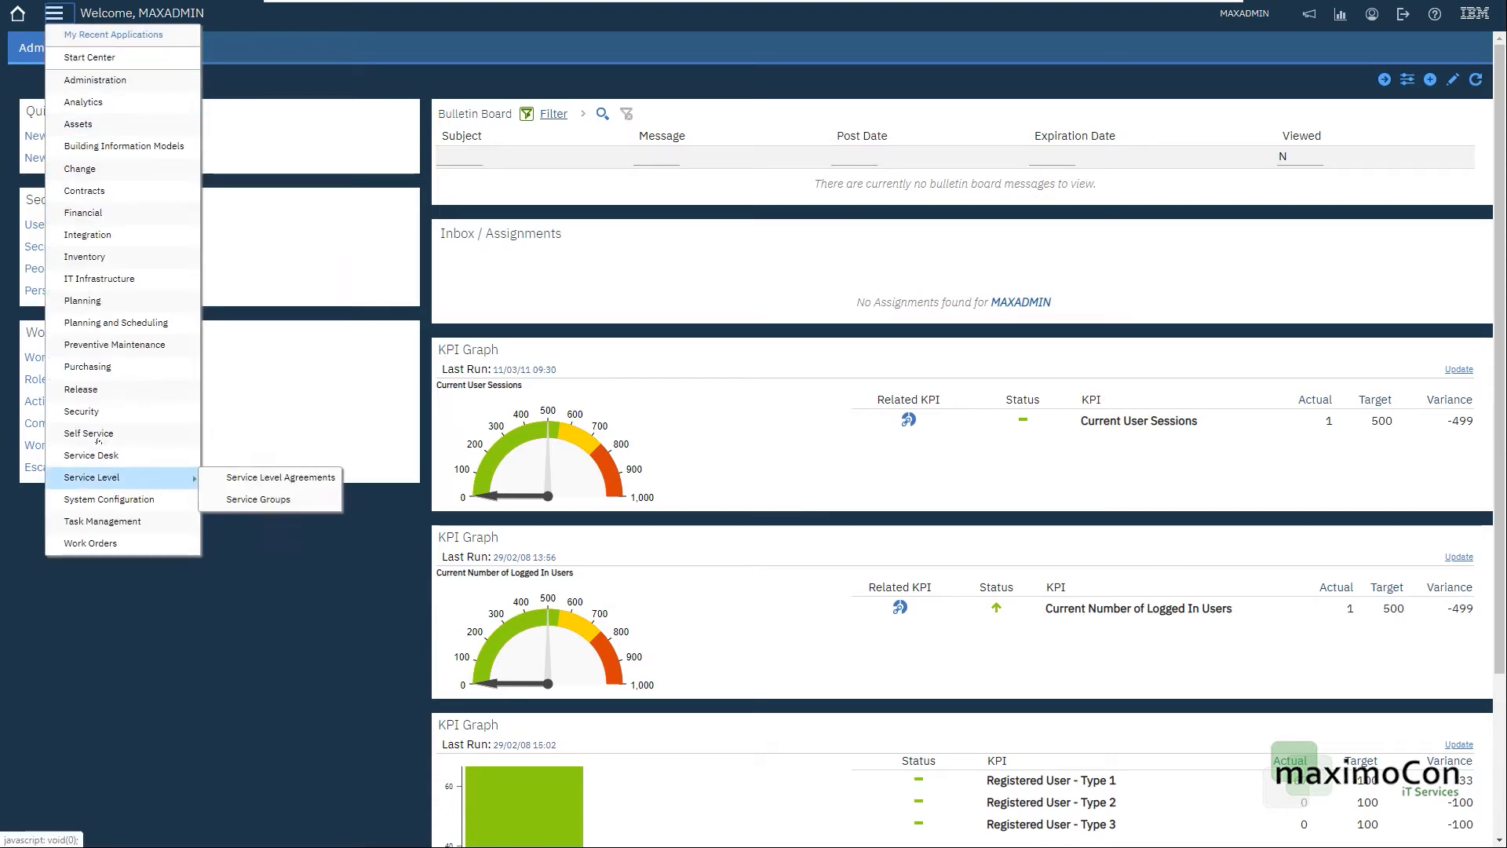
{"action": "mouse_move", "coordinate": [87, 411]}
{"action": "left_click", "coordinate": [253, 410]}
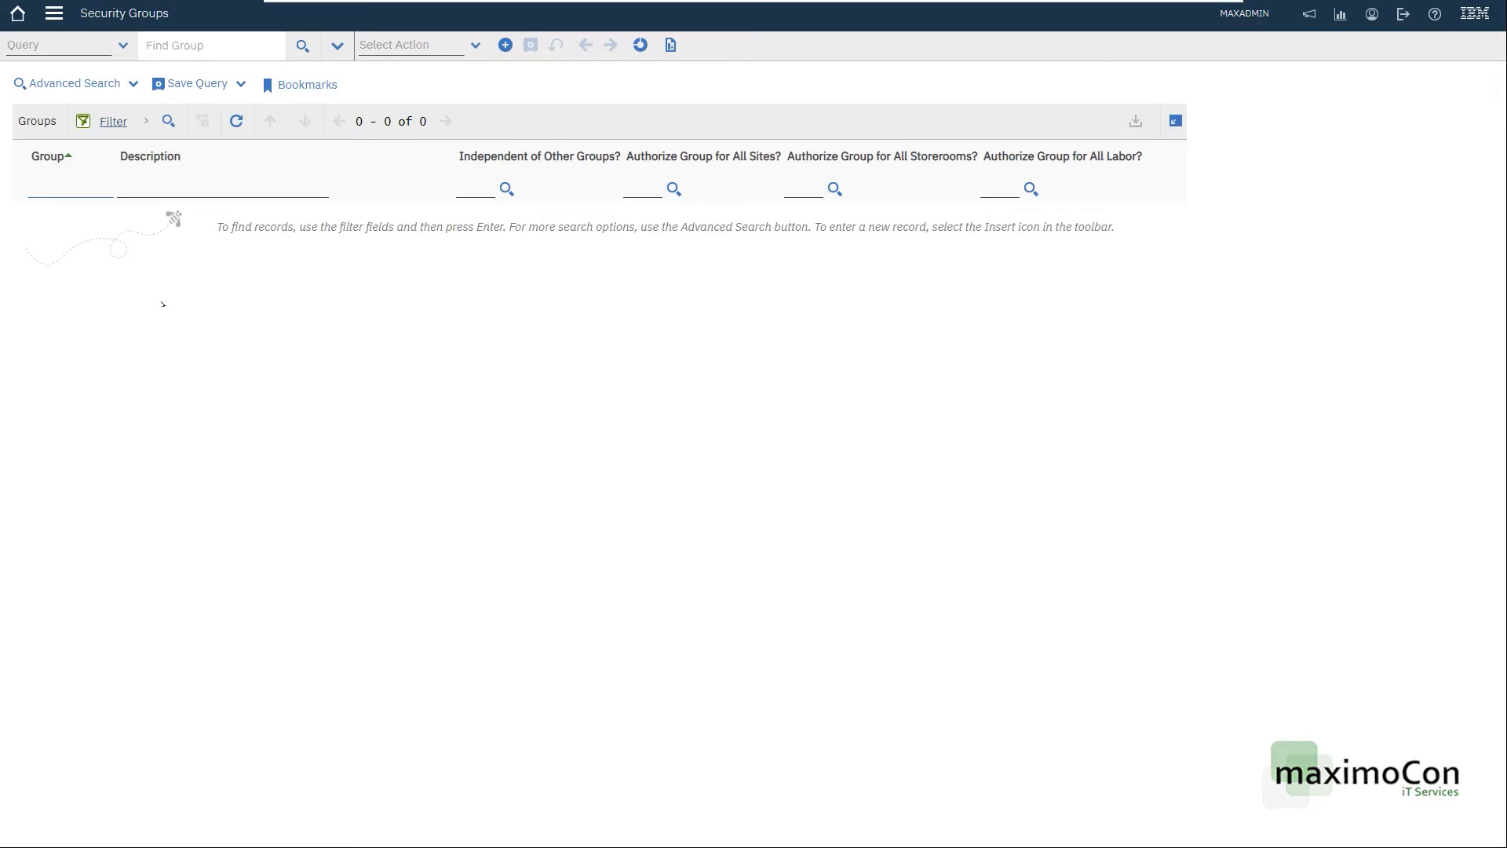
Filter the security groups by "maxadmin,ever" and open the MAXADMIN group
{"action": "type", "text": "maxadmin,ever"}
{"action": "key", "text": "Return"}
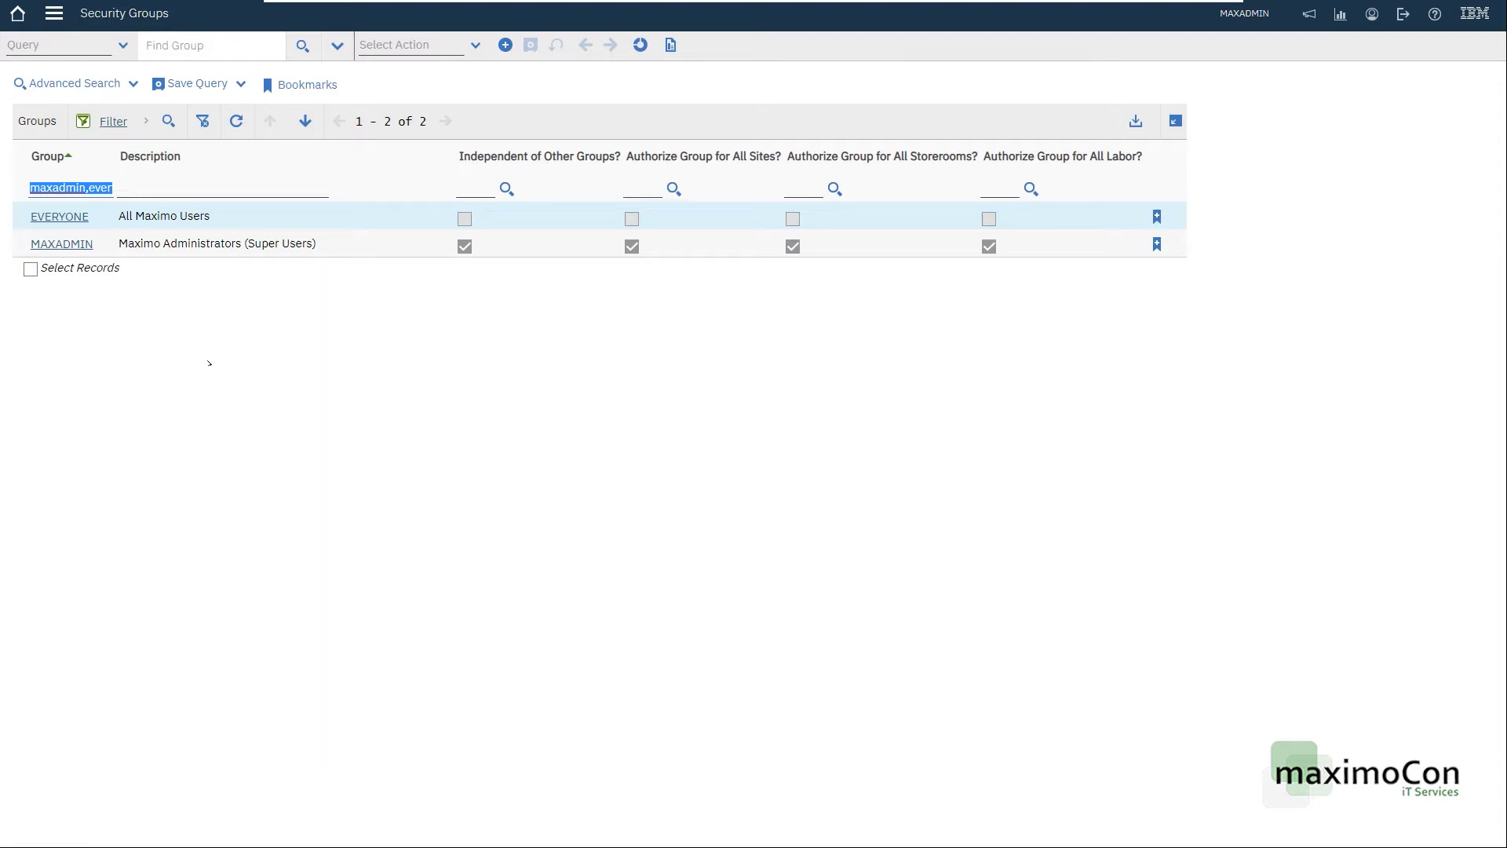
{"action": "left_click", "coordinate": [62, 244]}
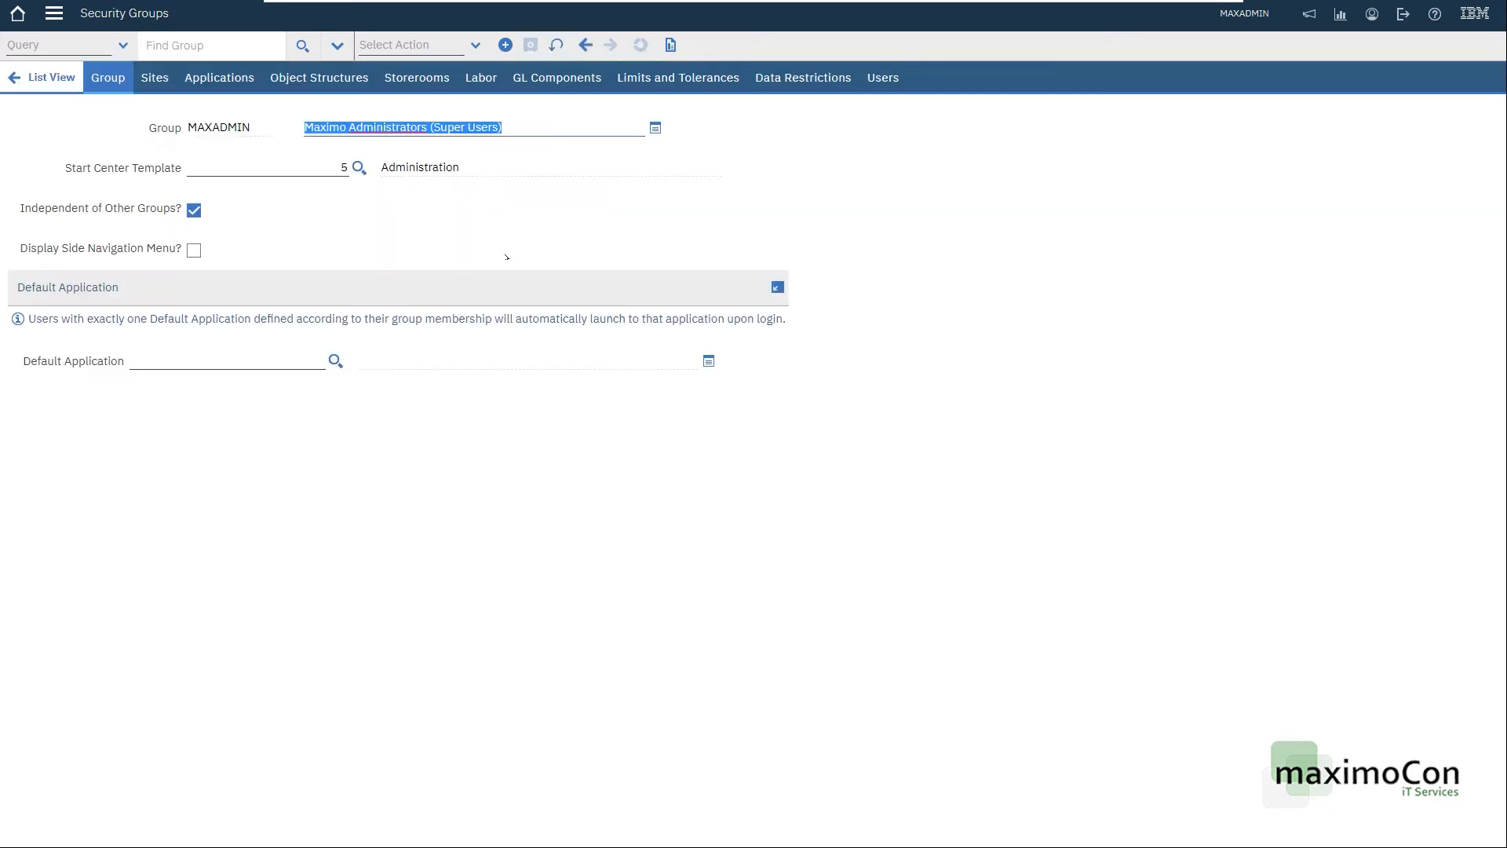
Look through the start center templates available for the MAXADMIN group and leave the selection without choosing one
{"action": "left_click", "coordinate": [859, 209]}
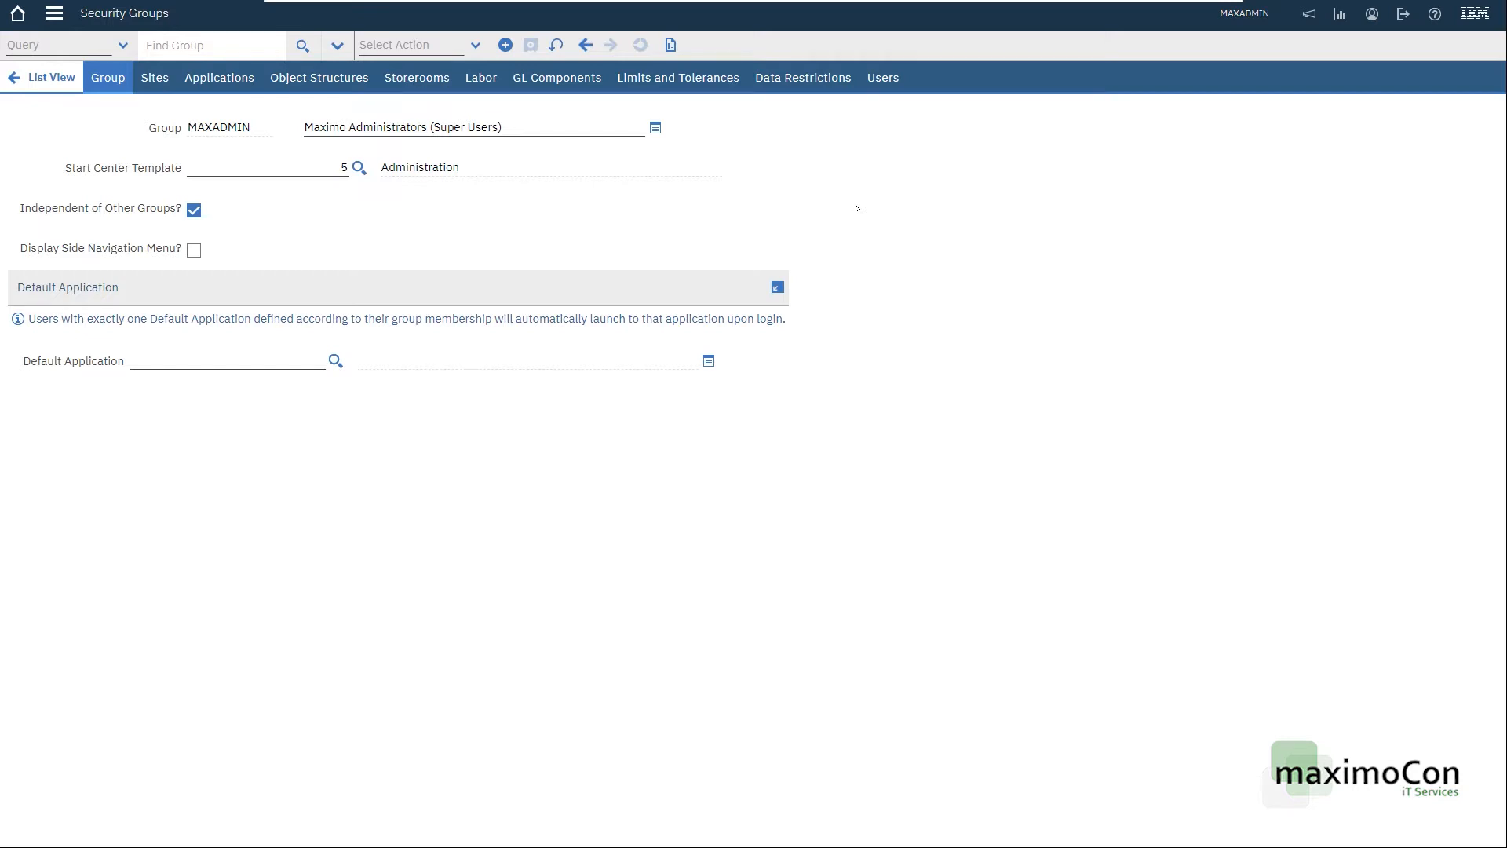
{"action": "left_click", "coordinate": [359, 167]}
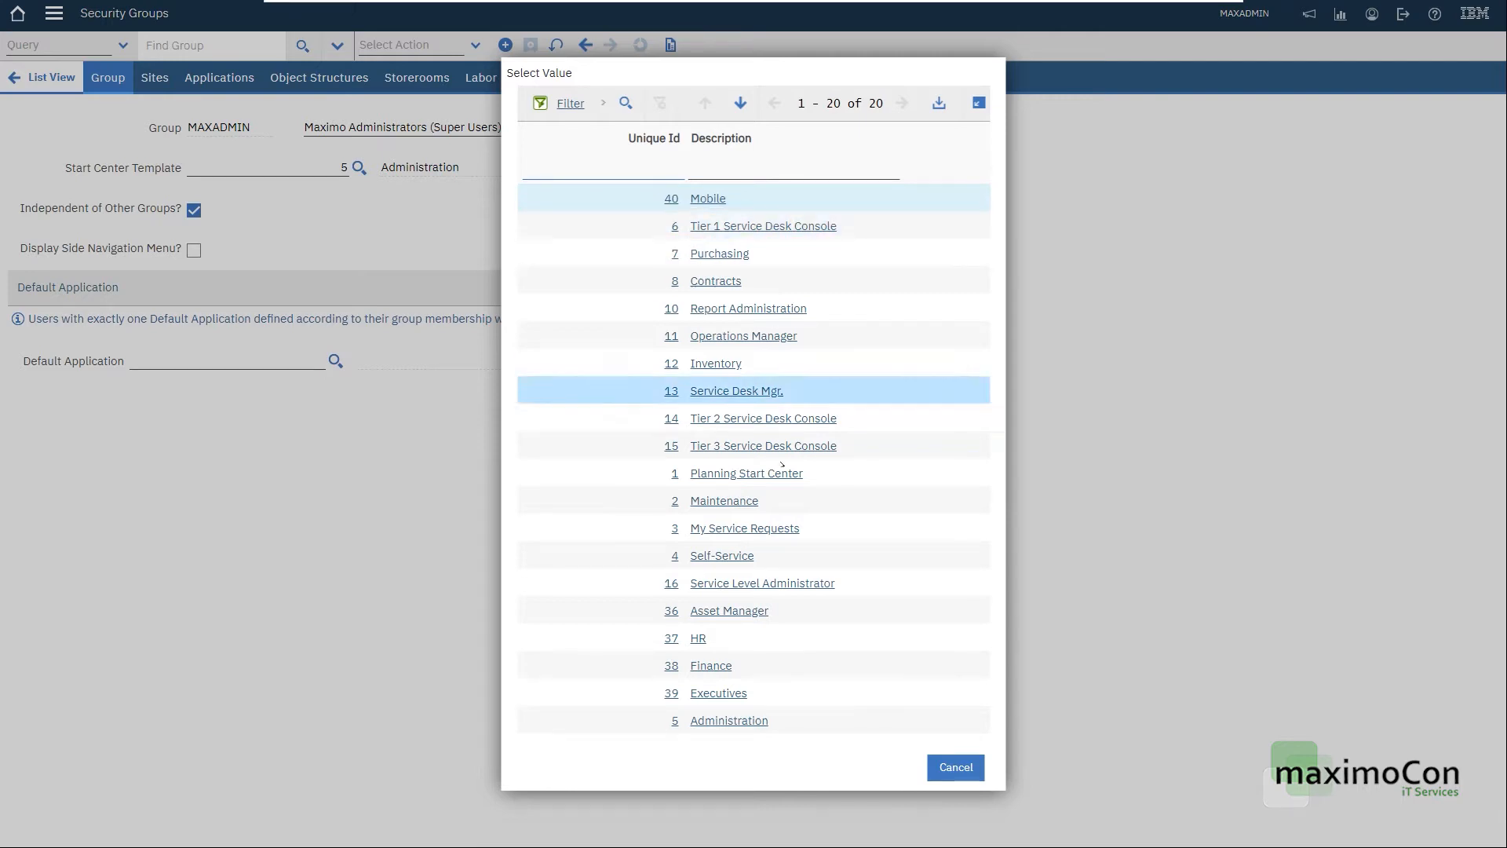
{"action": "key", "text": "Escape"}
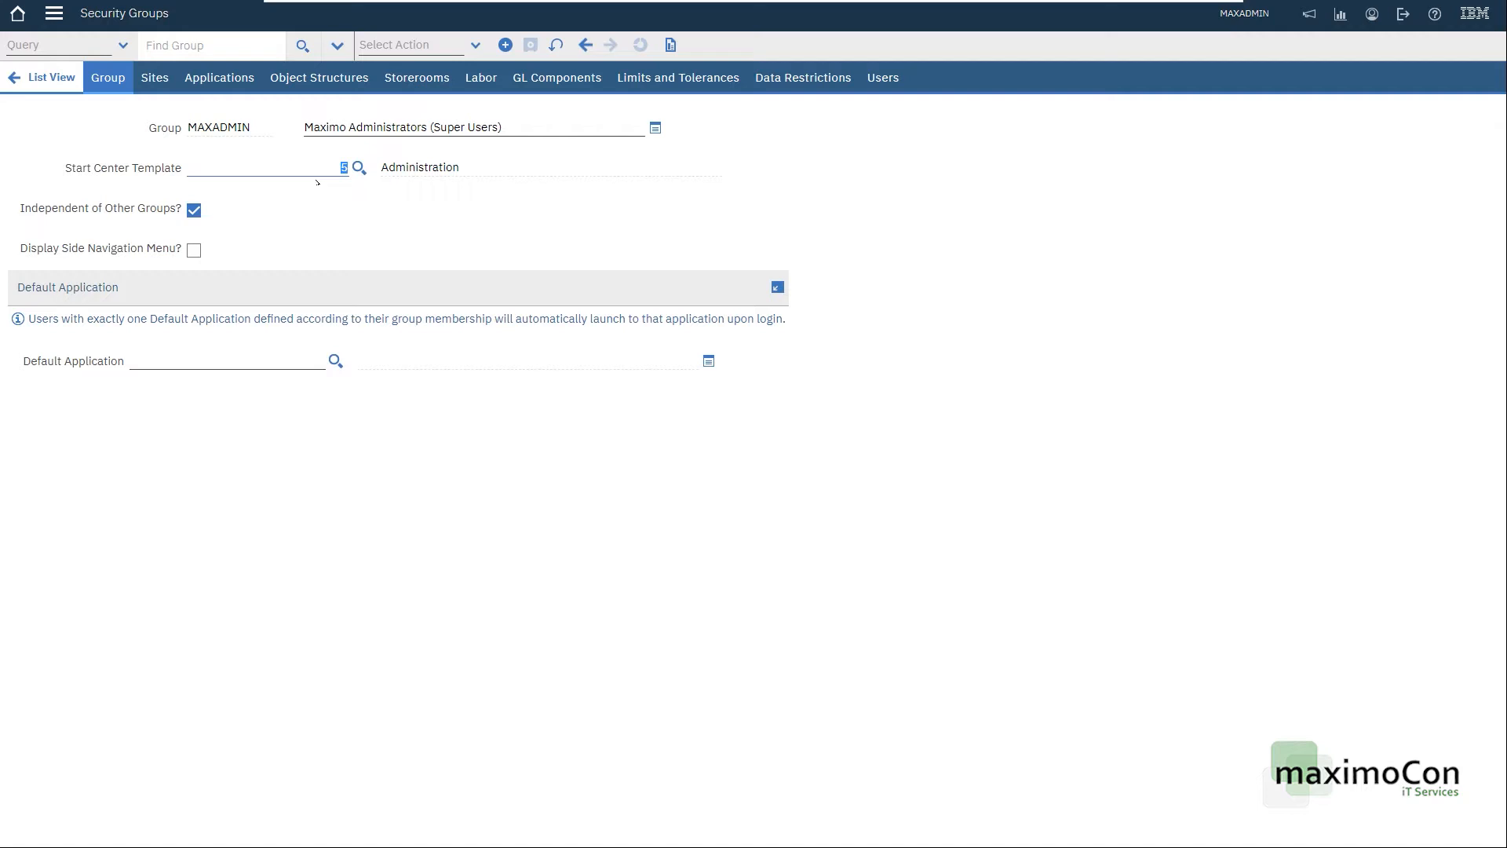
Try site-specific authorization for MAXADMIN by revoking all-sites access and viewing the selectable sites for a new row, and restore the original setup
{"action": "left_click", "coordinate": [155, 77]}
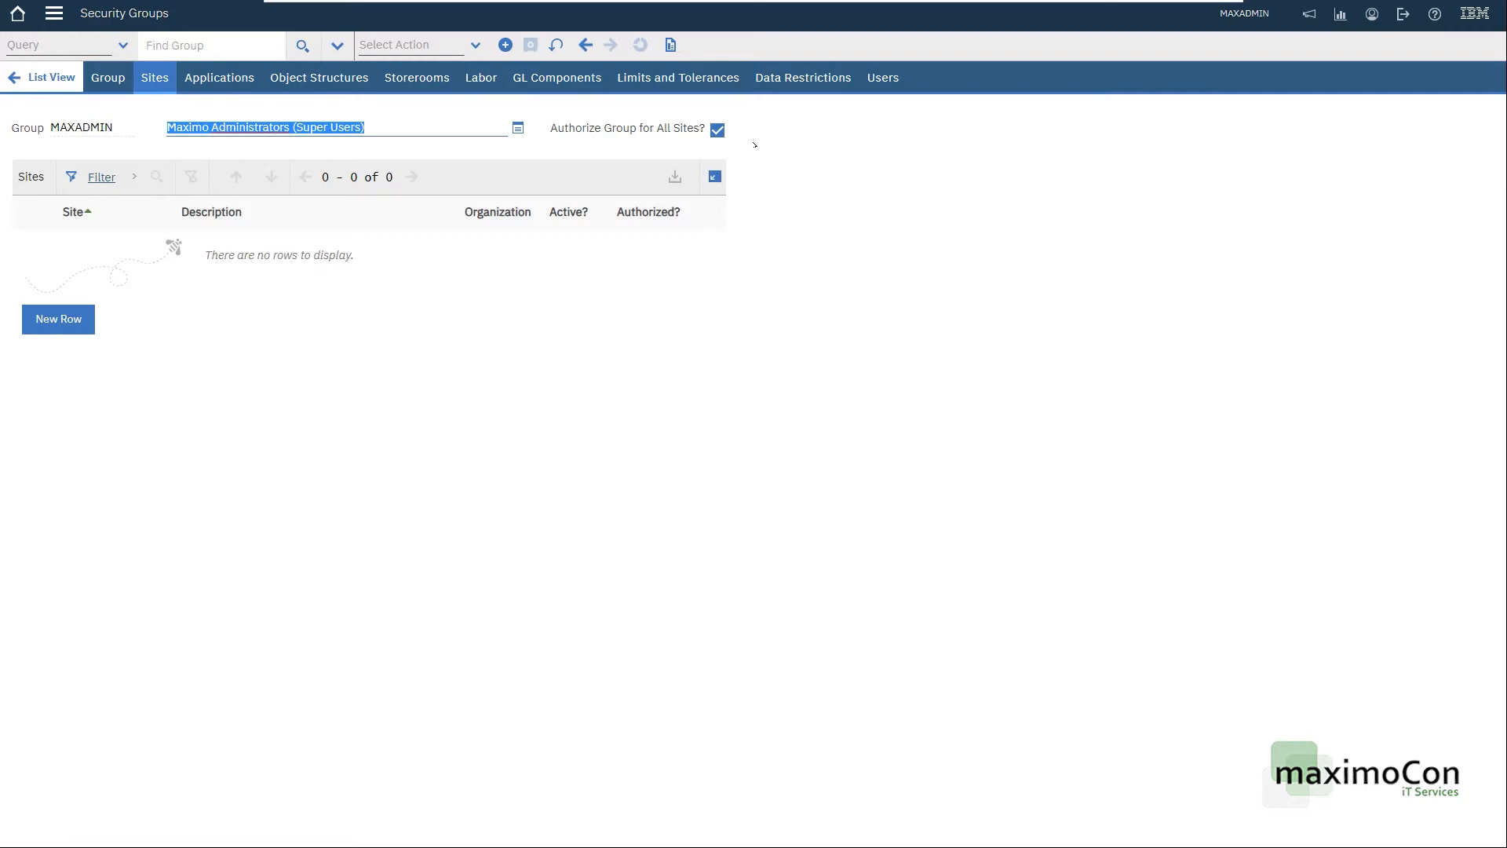
{"action": "left_click", "coordinate": [717, 130]}
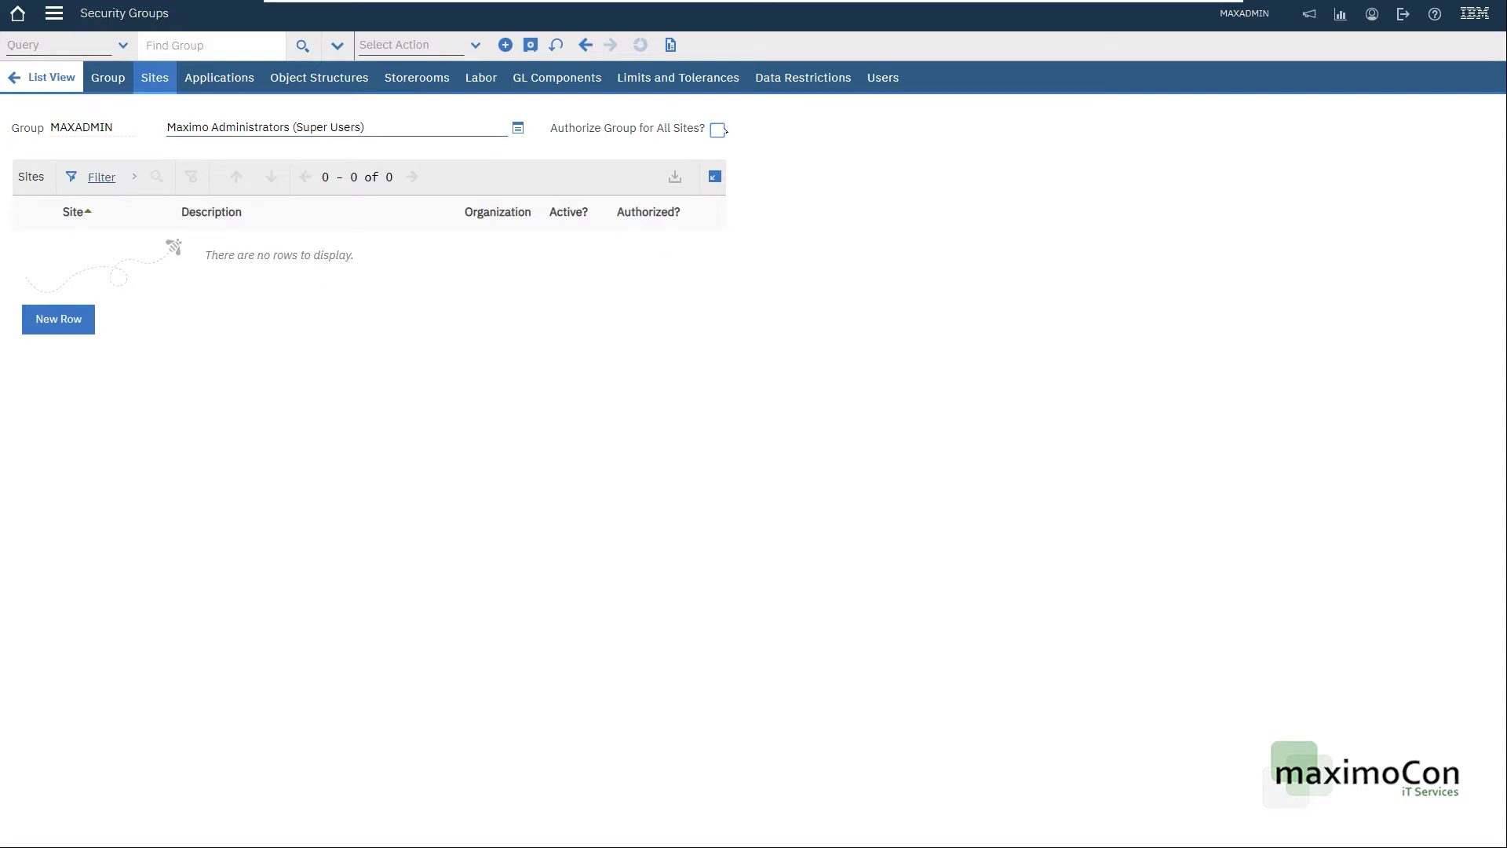
{"action": "left_click", "coordinate": [86, 324]}
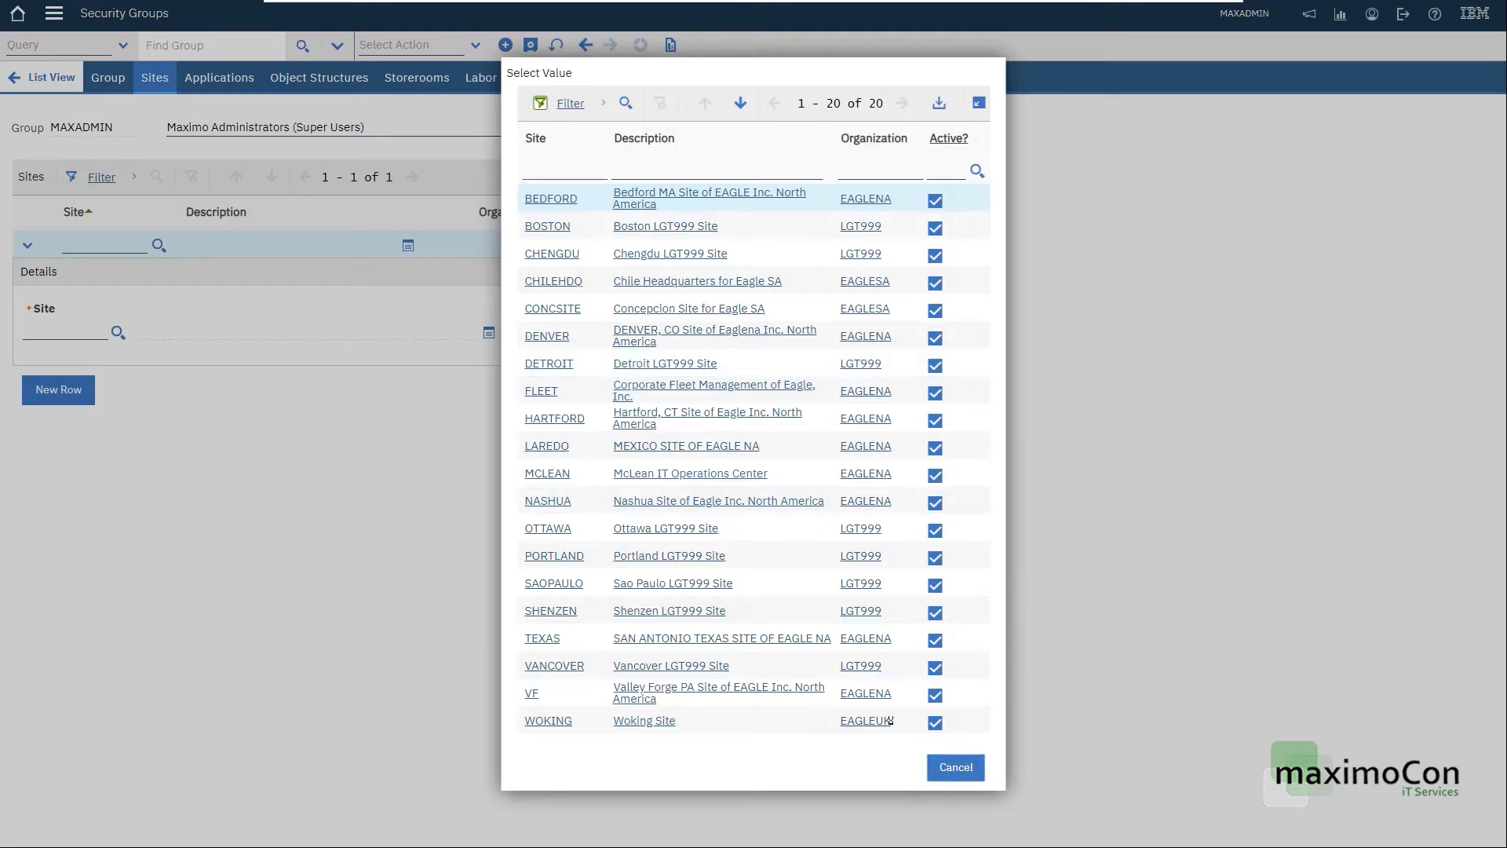
{"action": "left_click", "coordinate": [951, 771]}
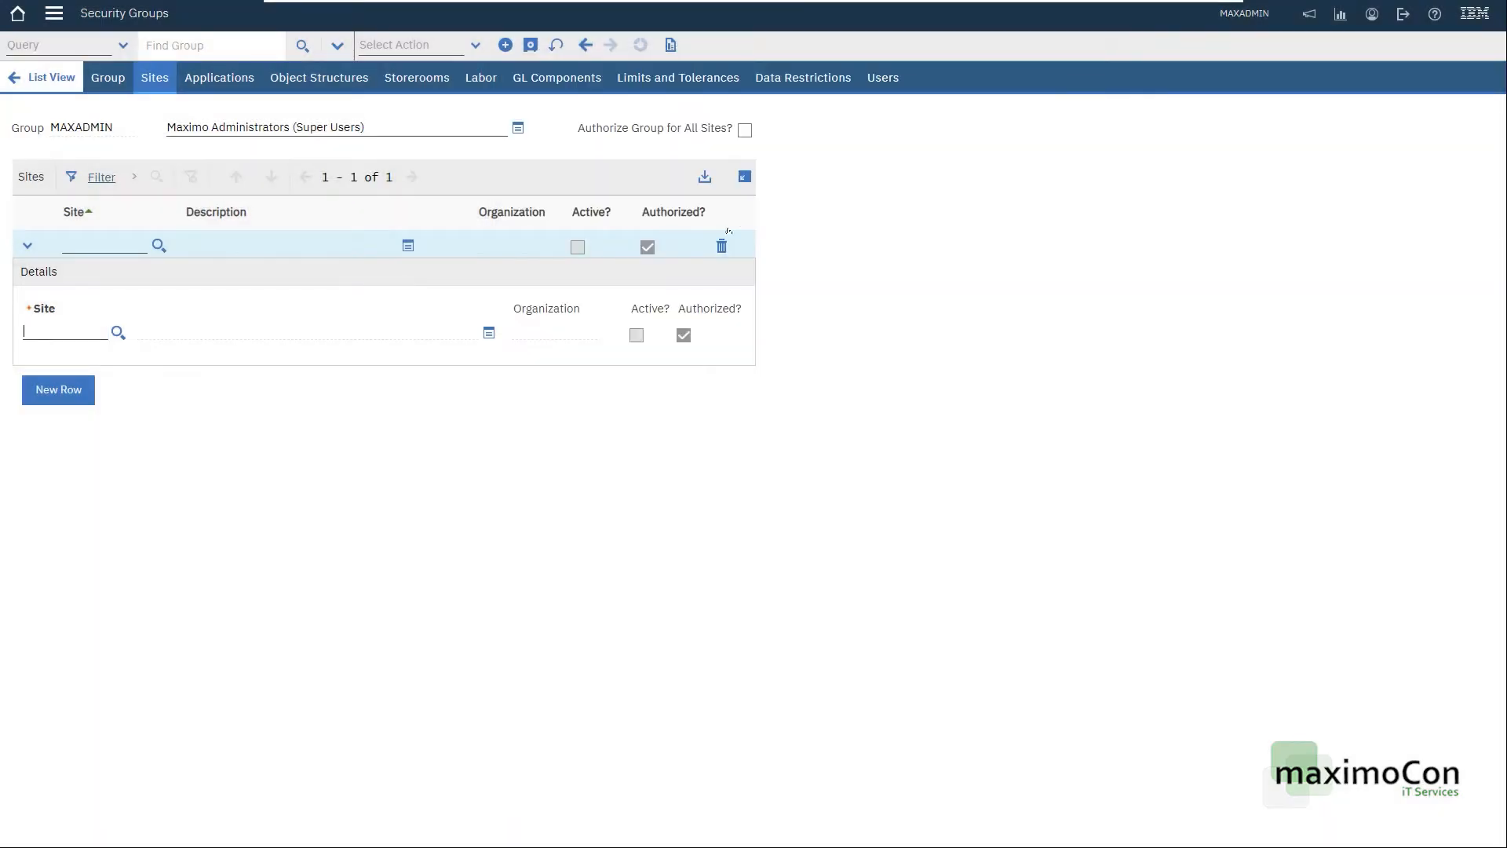
{"action": "left_click", "coordinate": [721, 246]}
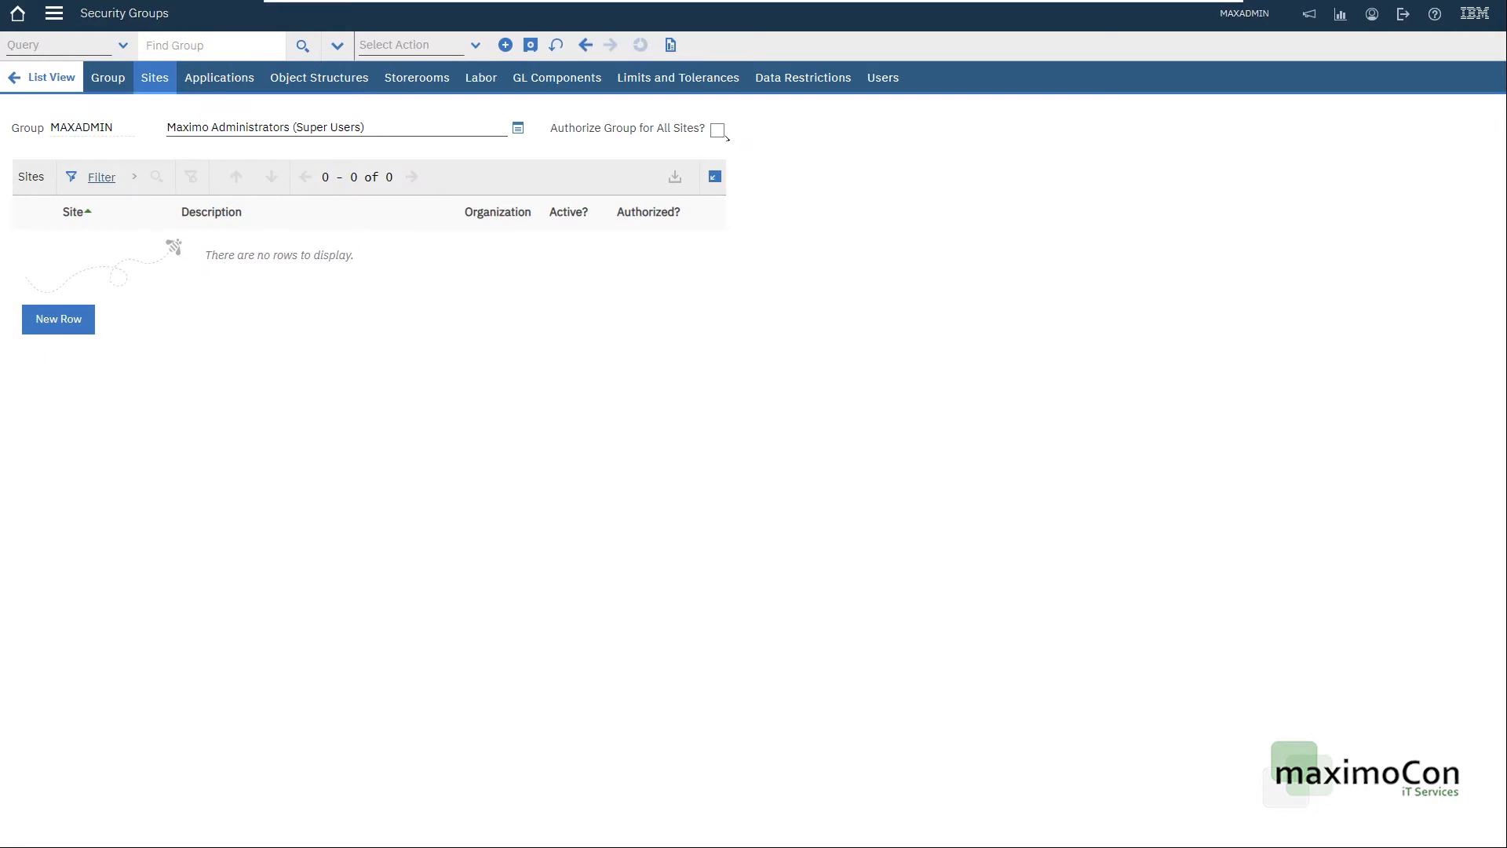
{"action": "left_click", "coordinate": [717, 131]}
Filter the MAXADMIN group's applications by the description "work order tracking"
{"action": "left_click", "coordinate": [219, 77]}
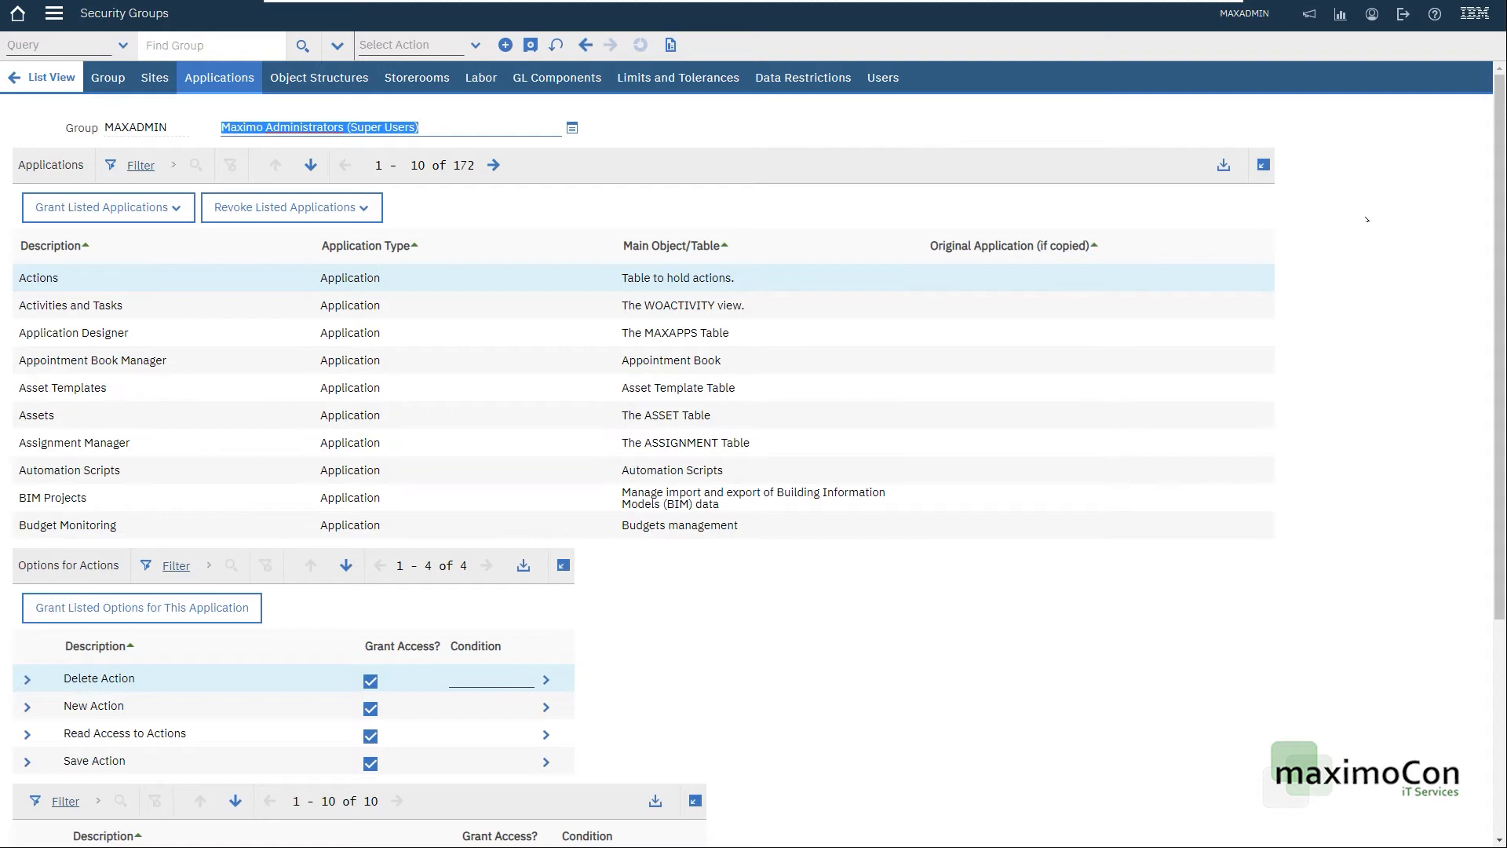
{"action": "left_click", "coordinate": [143, 165]}
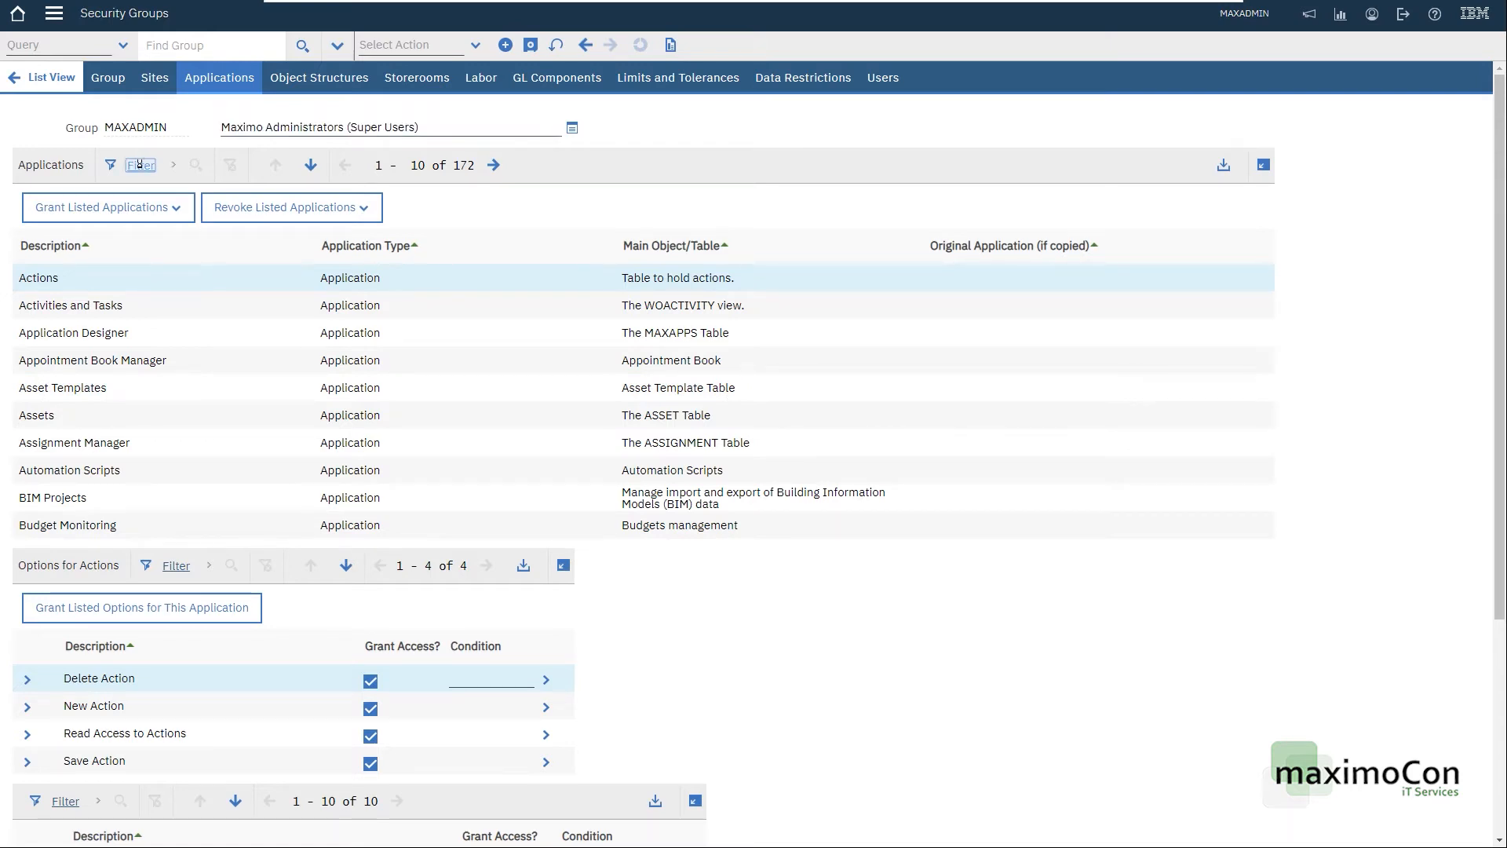
{"action": "type", "text": "wo"}
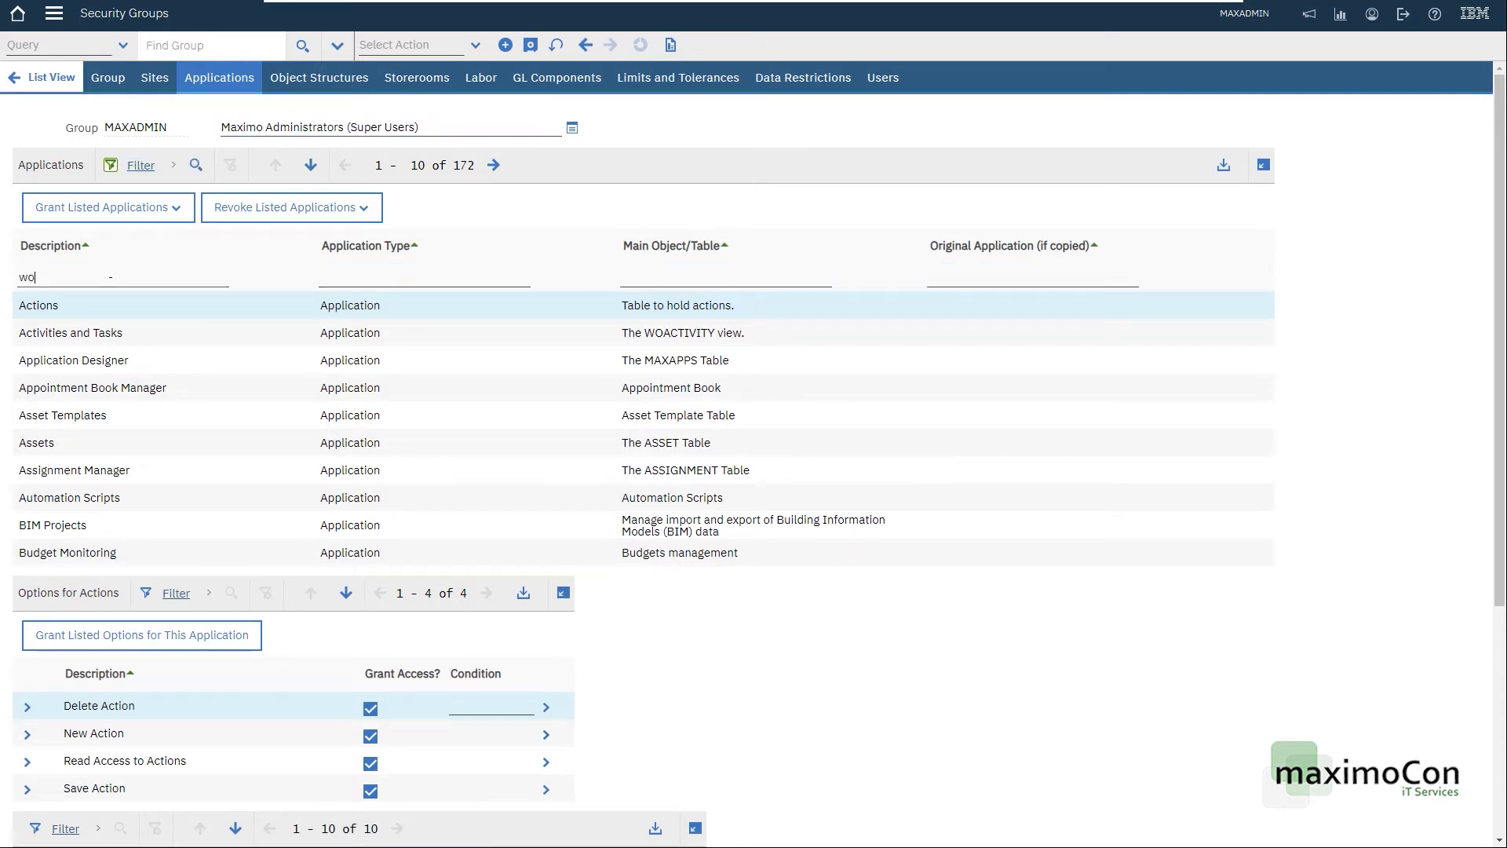
{"action": "type", "text": "rk order tracking"}
{"action": "key", "text": "Return"}
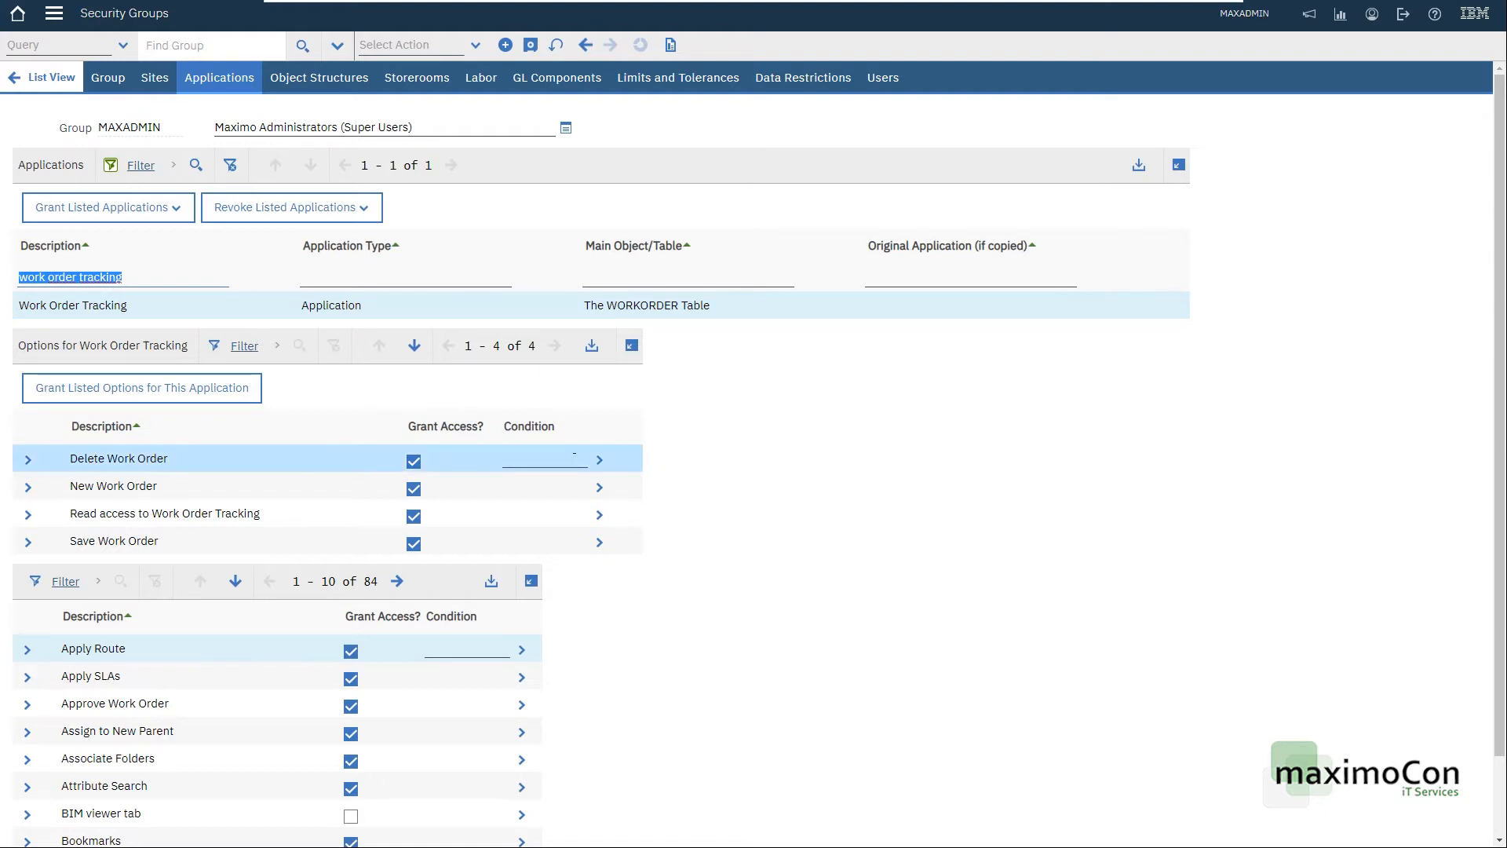
Revoke the Change Status option of Work Order Tracking for MAXADMIN and grant it again
{"action": "scroll", "coordinate": [575, 454], "scroll_direction": "down", "scroll_amount": 1}
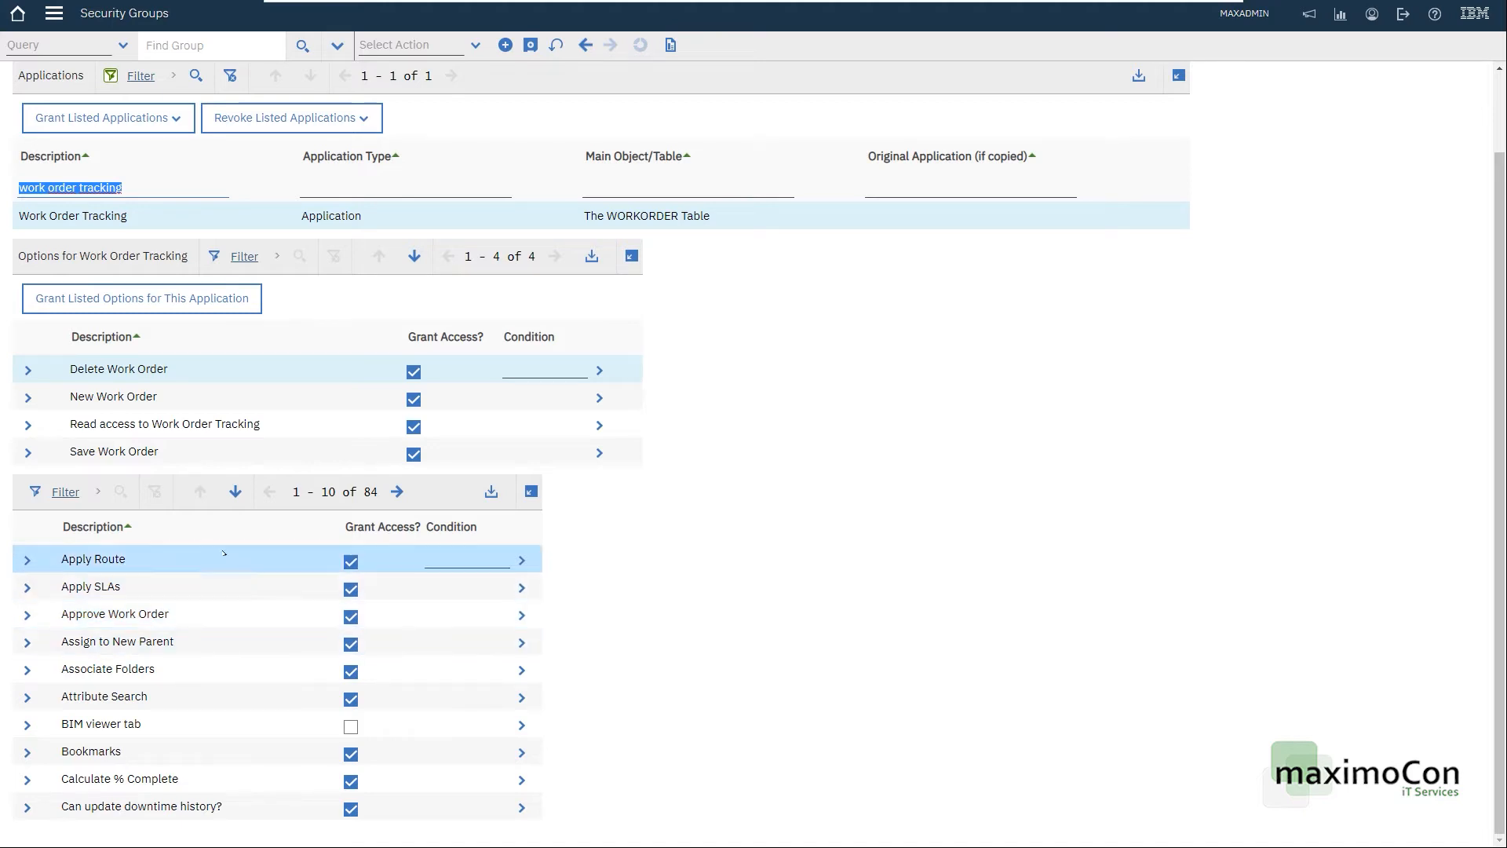
{"action": "left_click", "coordinate": [397, 491]}
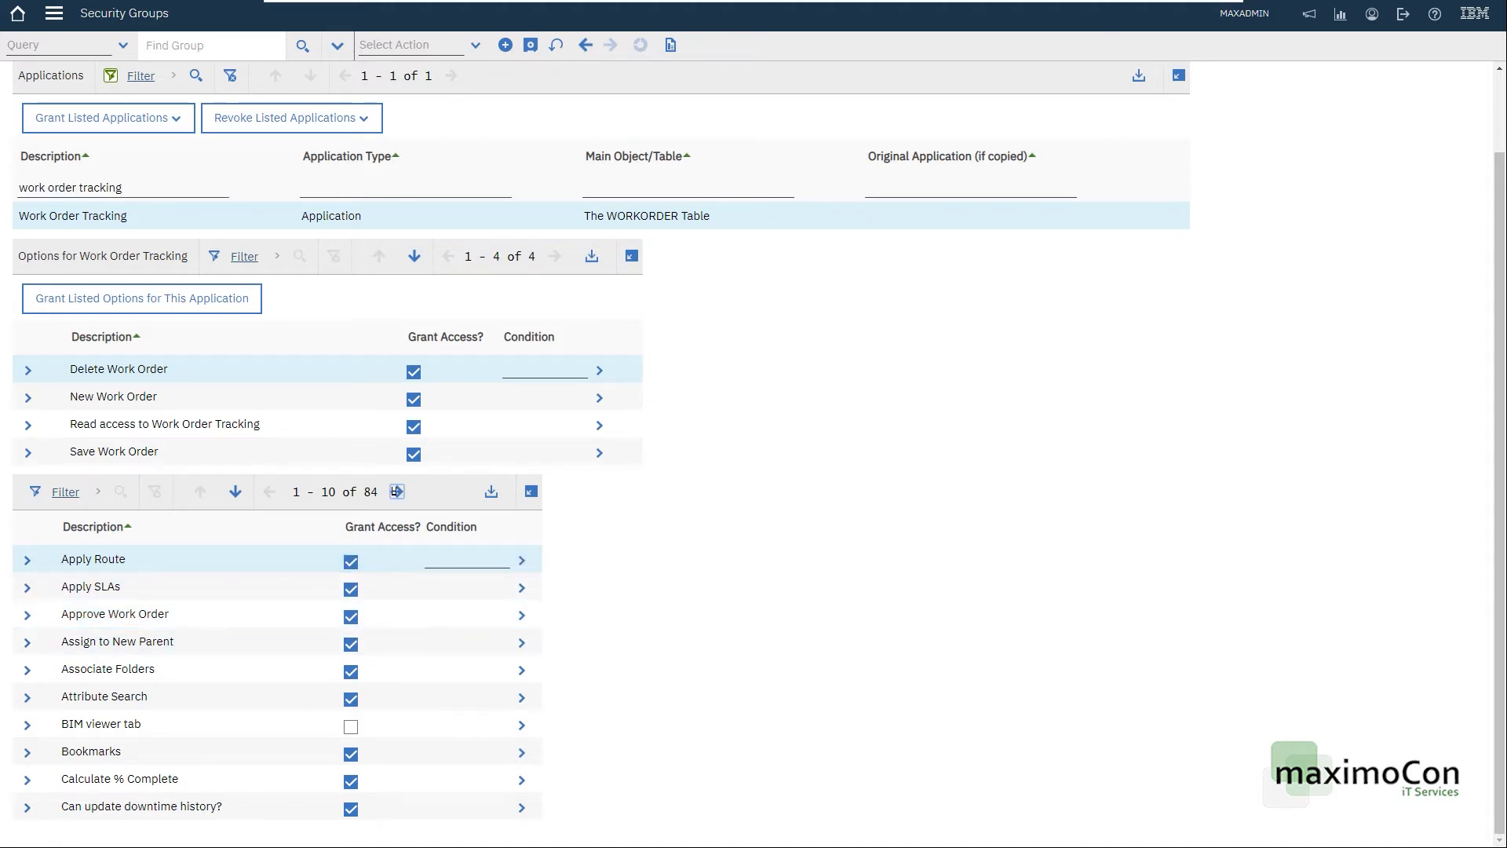
{"action": "left_click", "coordinate": [326, 615]}
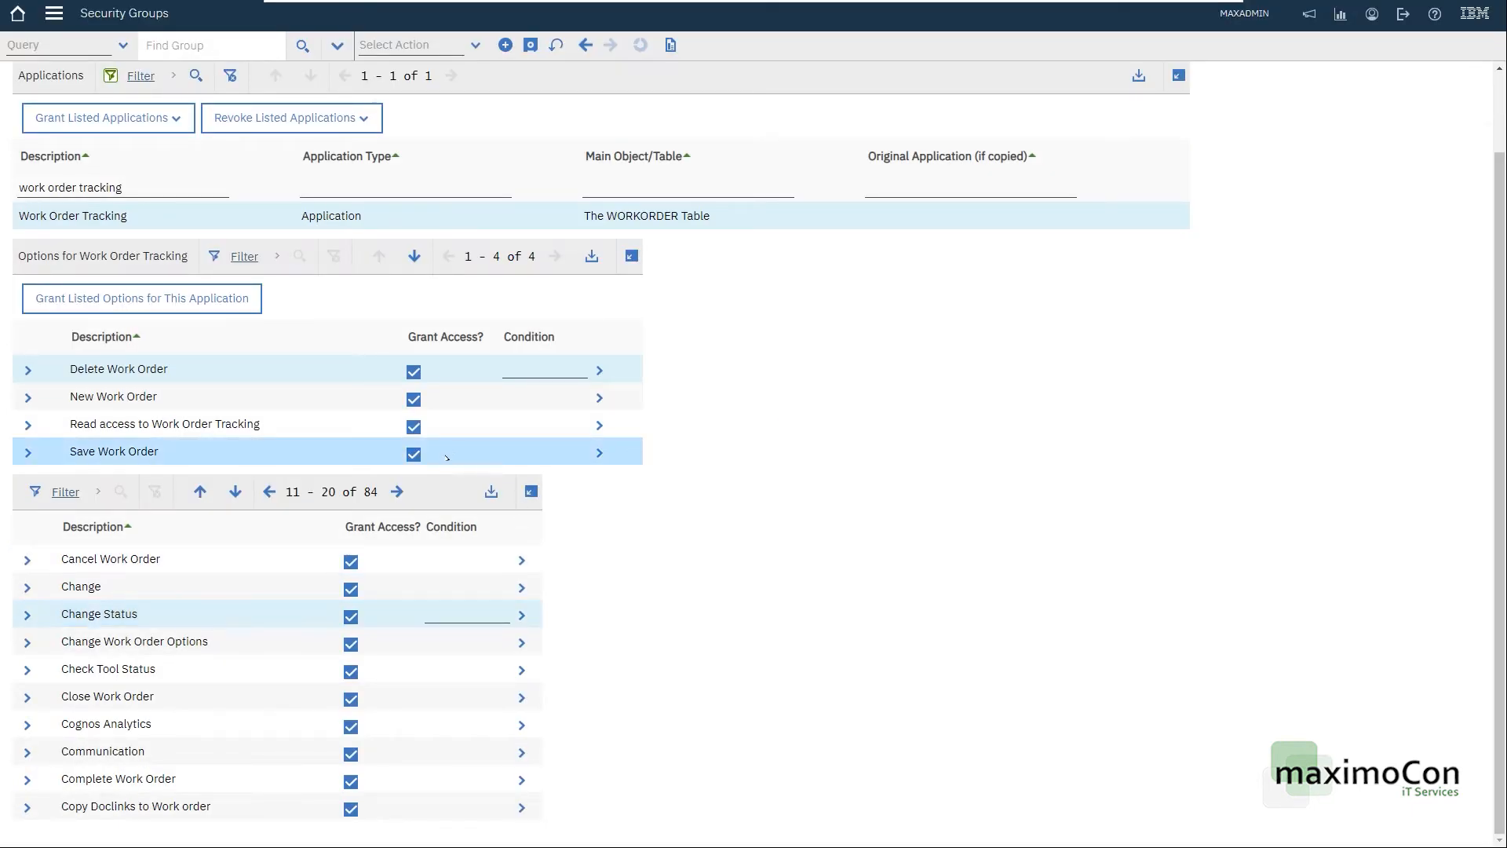
{"action": "left_click", "coordinate": [350, 617]}
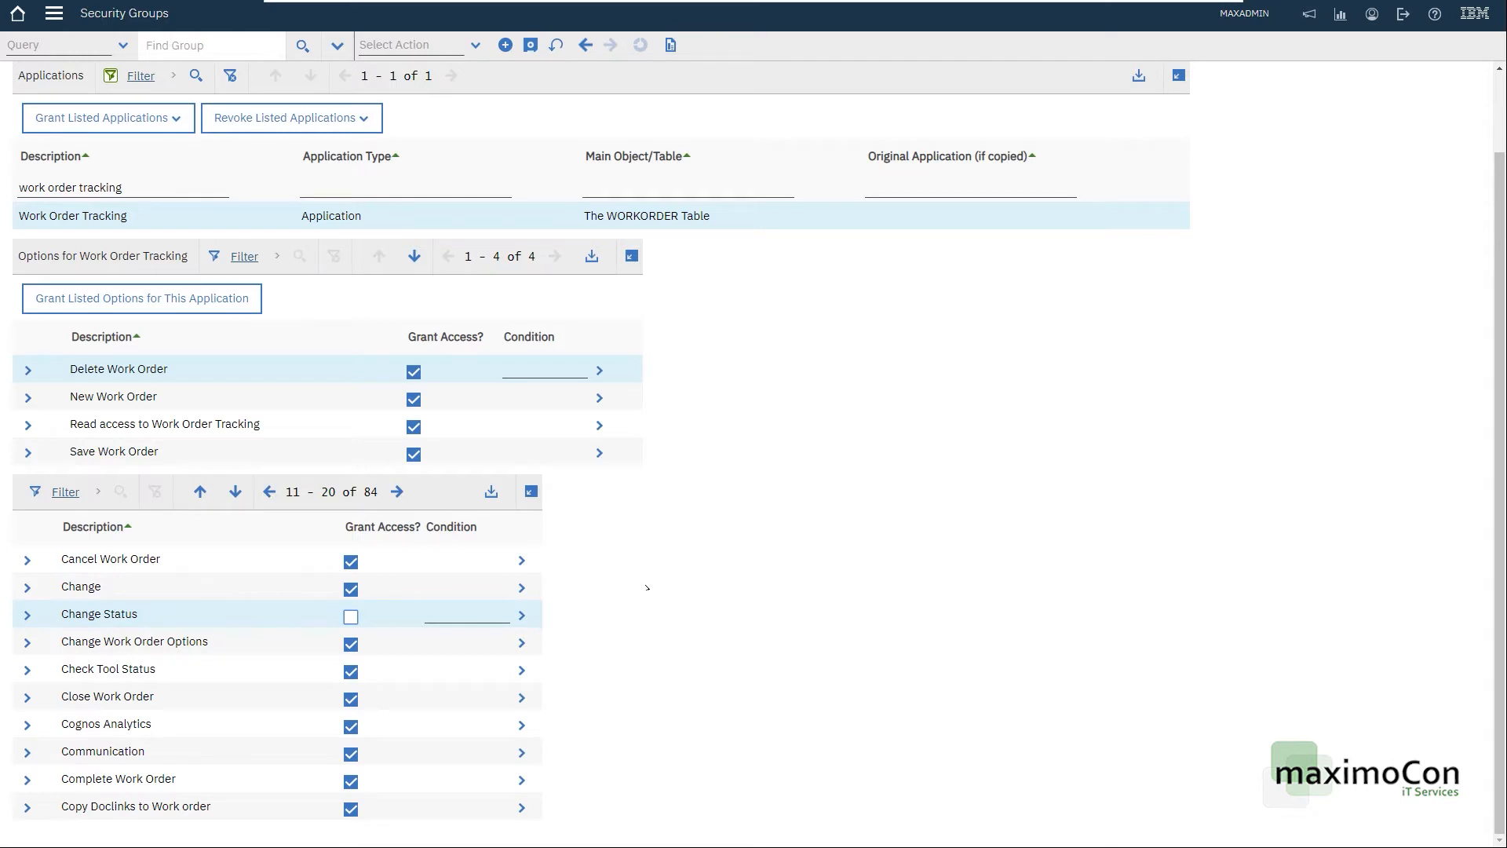
{"action": "left_click", "coordinate": [350, 617]}
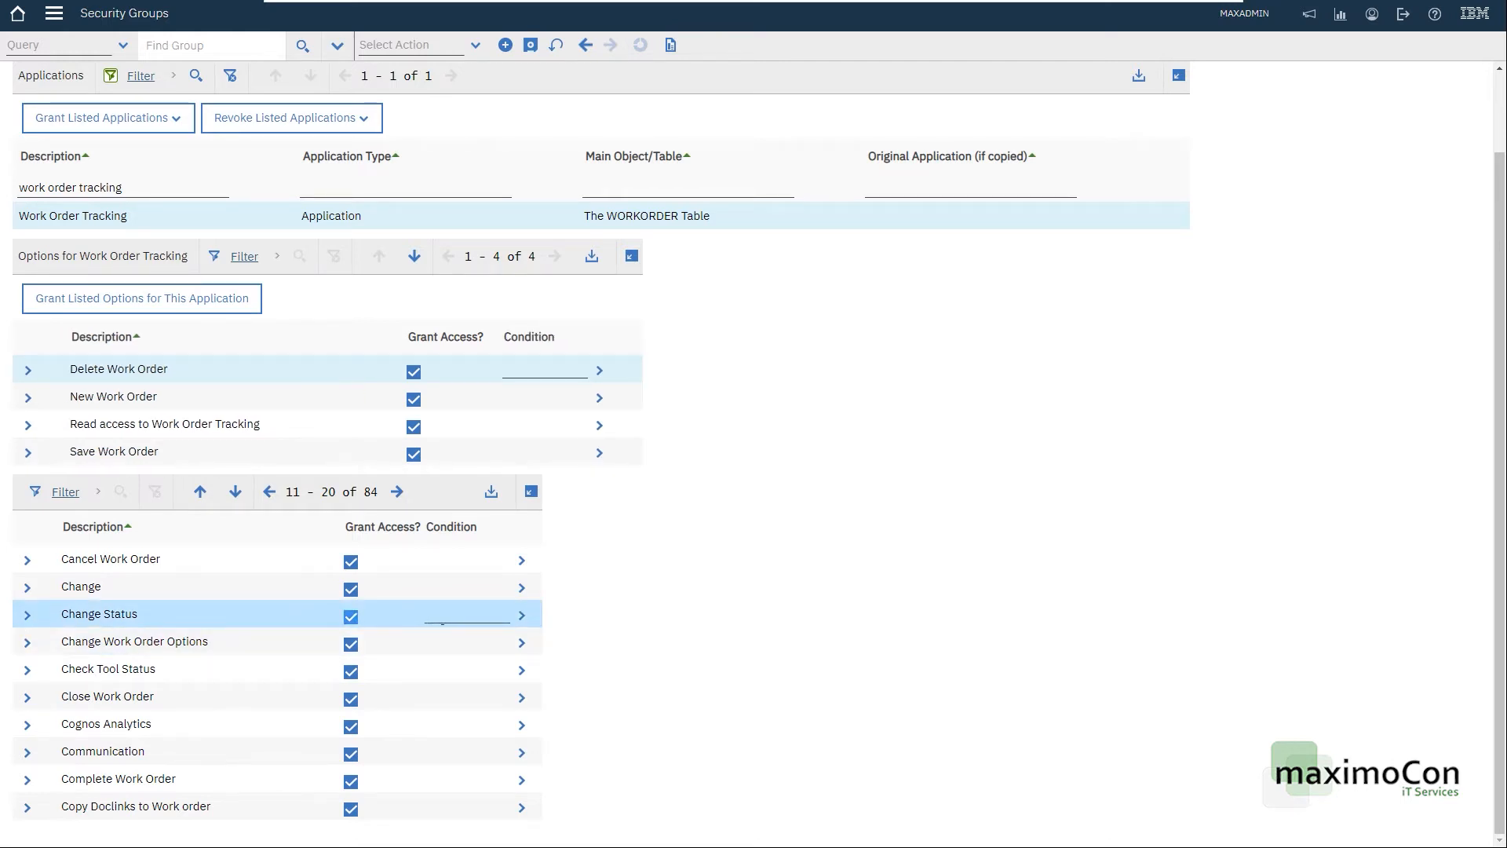
{"action": "scroll", "coordinate": [717, 553], "scroll_direction": "up", "scroll_amount": 2}
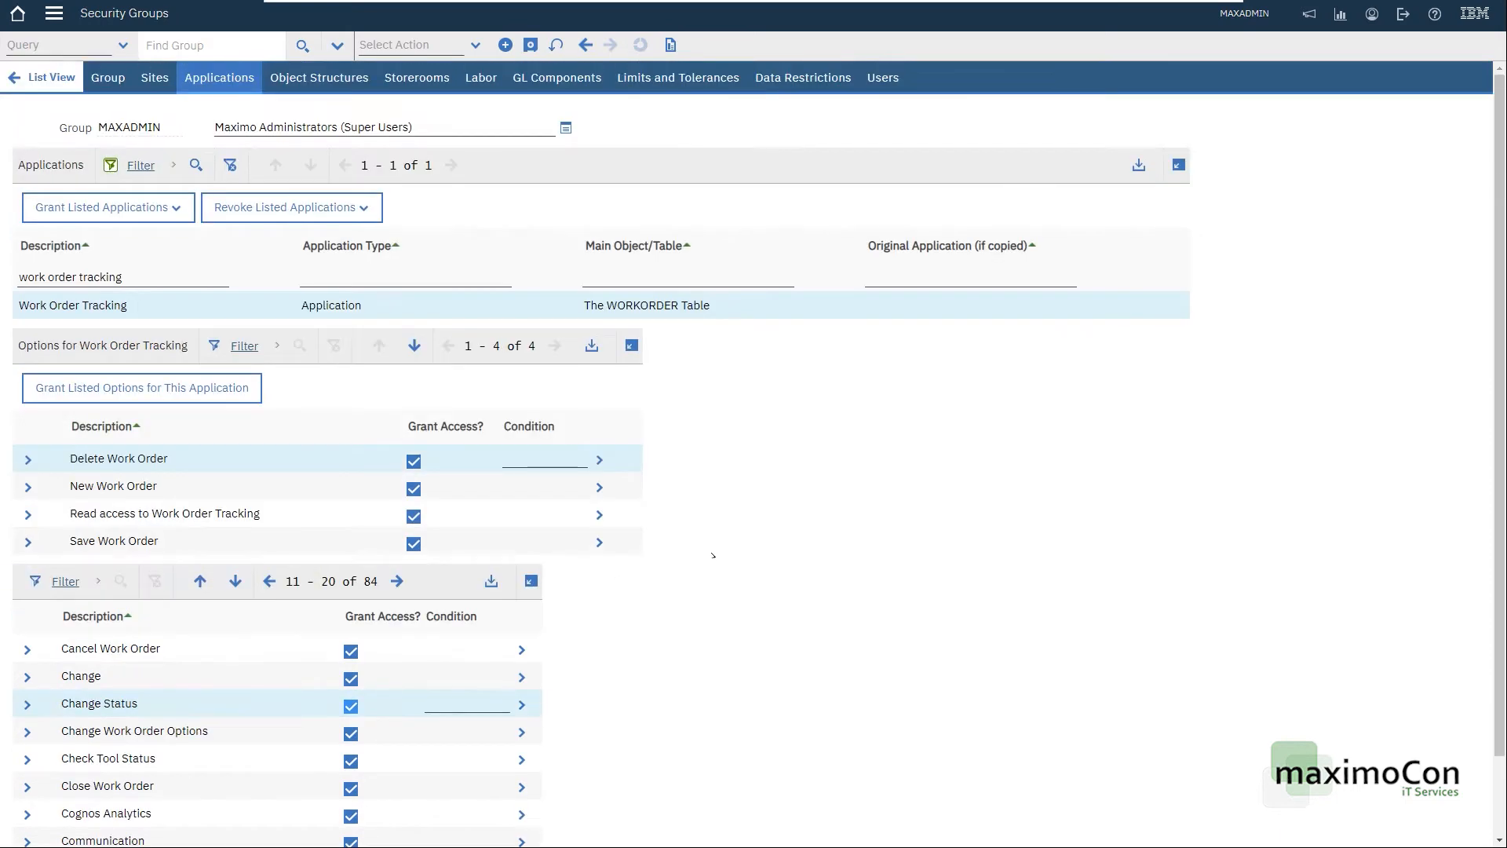
{"action": "scroll", "coordinate": [763, 618], "scroll_direction": "down", "scroll_amount": 1}
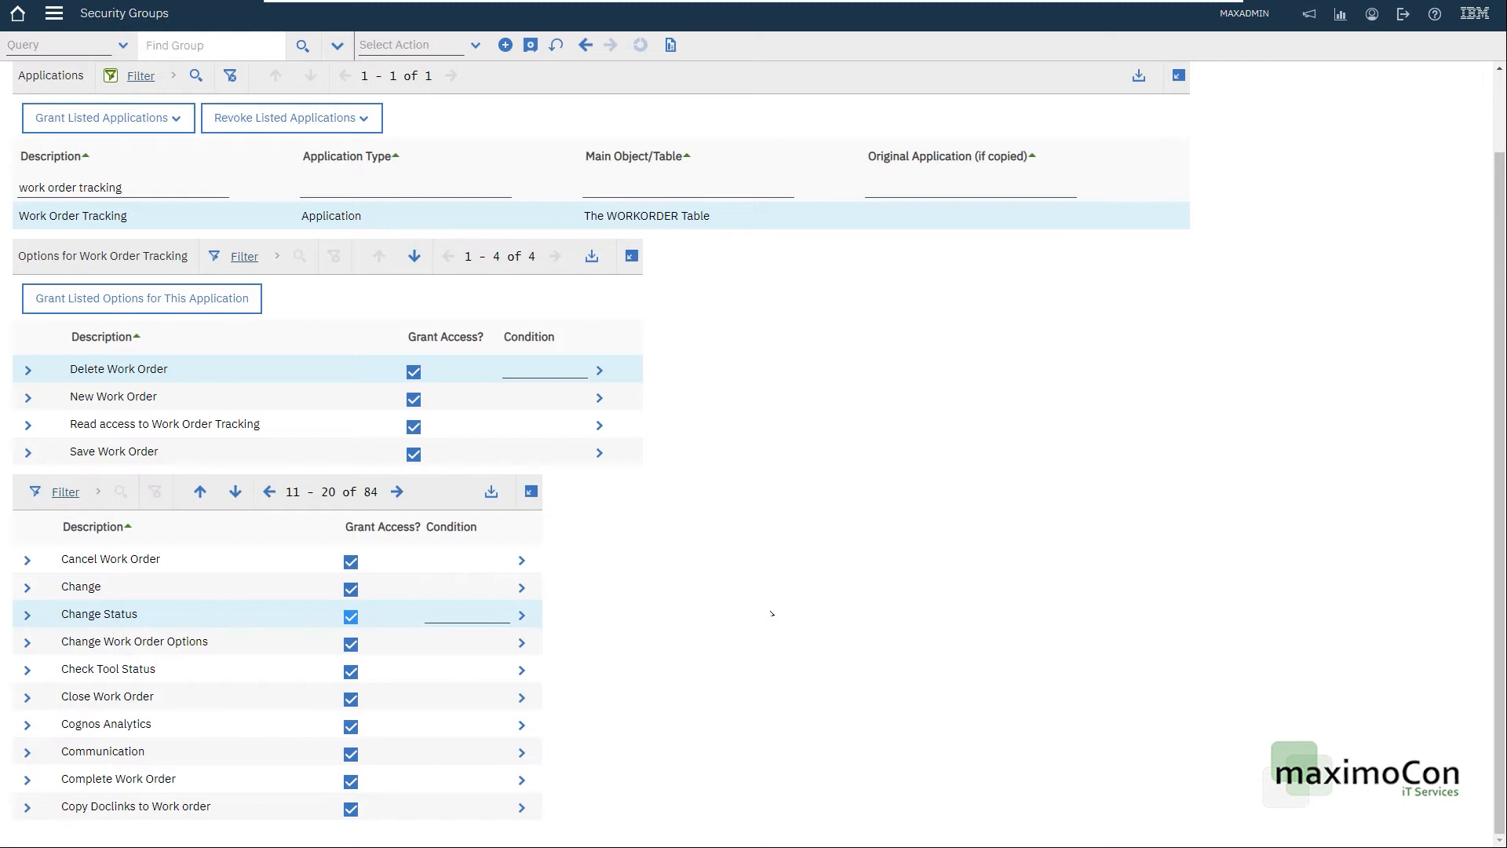
{"action": "scroll", "coordinate": [772, 613], "scroll_direction": "up", "scroll_amount": 1}
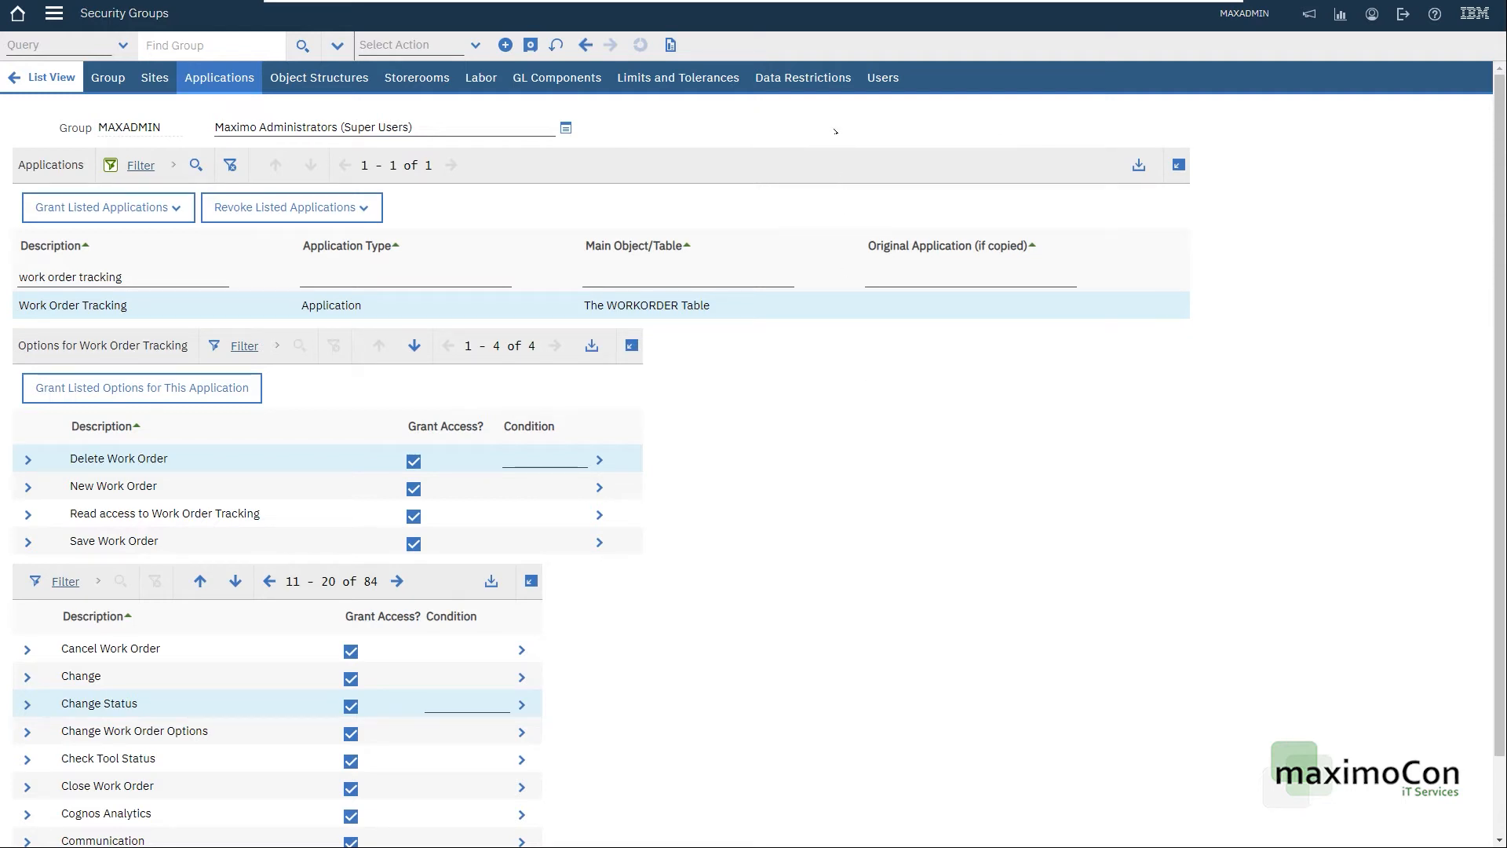
Examine the MAXADMIN group's limits and tolerances for the organization EAGLENA
{"action": "left_click", "coordinate": [678, 78]}
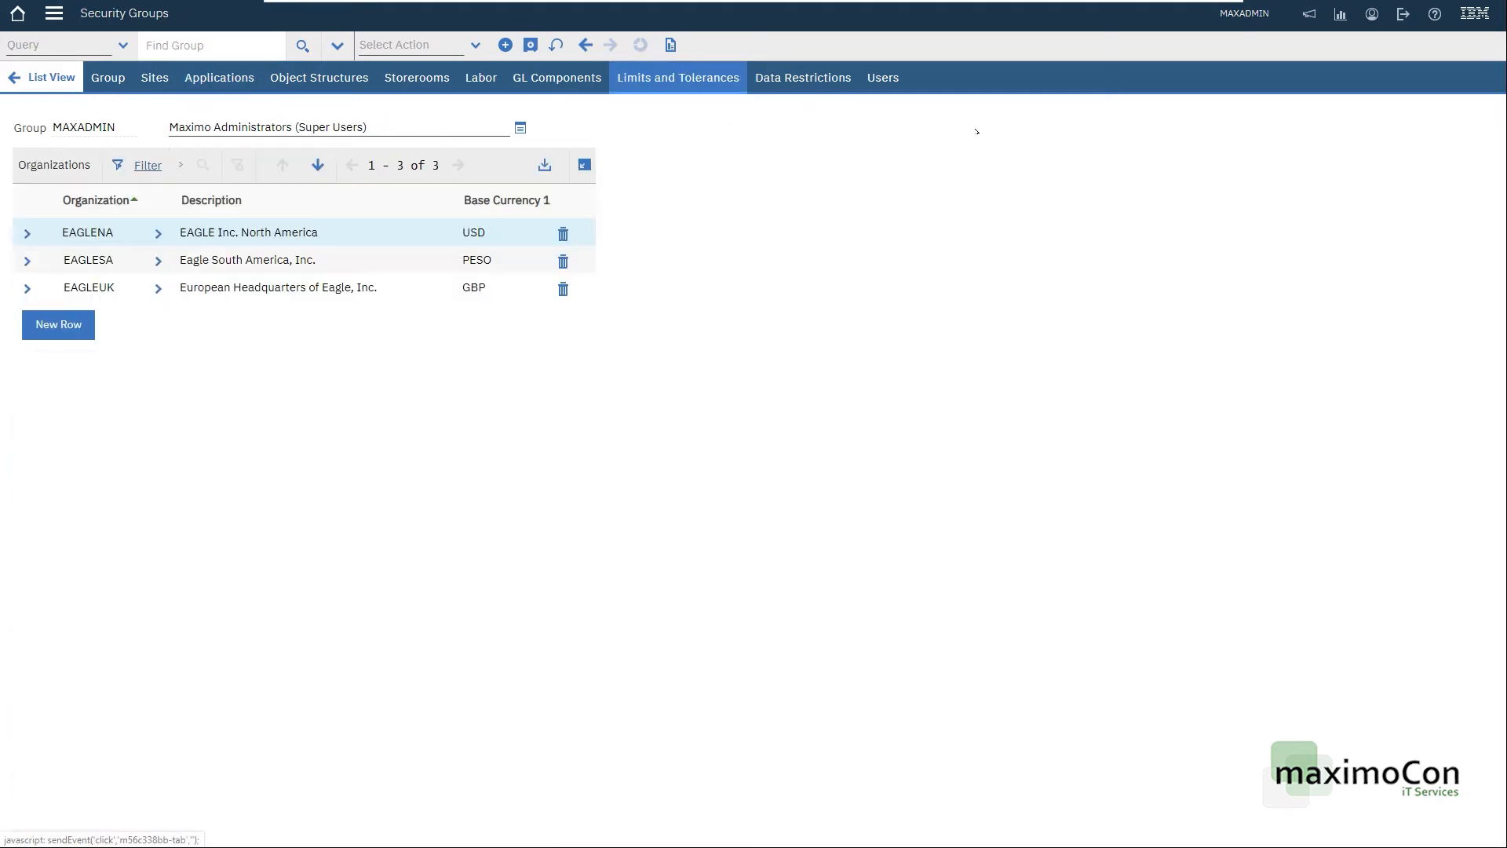
{"action": "left_click", "coordinate": [27, 233]}
{"action": "scroll", "coordinate": [835, 363], "scroll_direction": "down", "scroll_amount": 1}
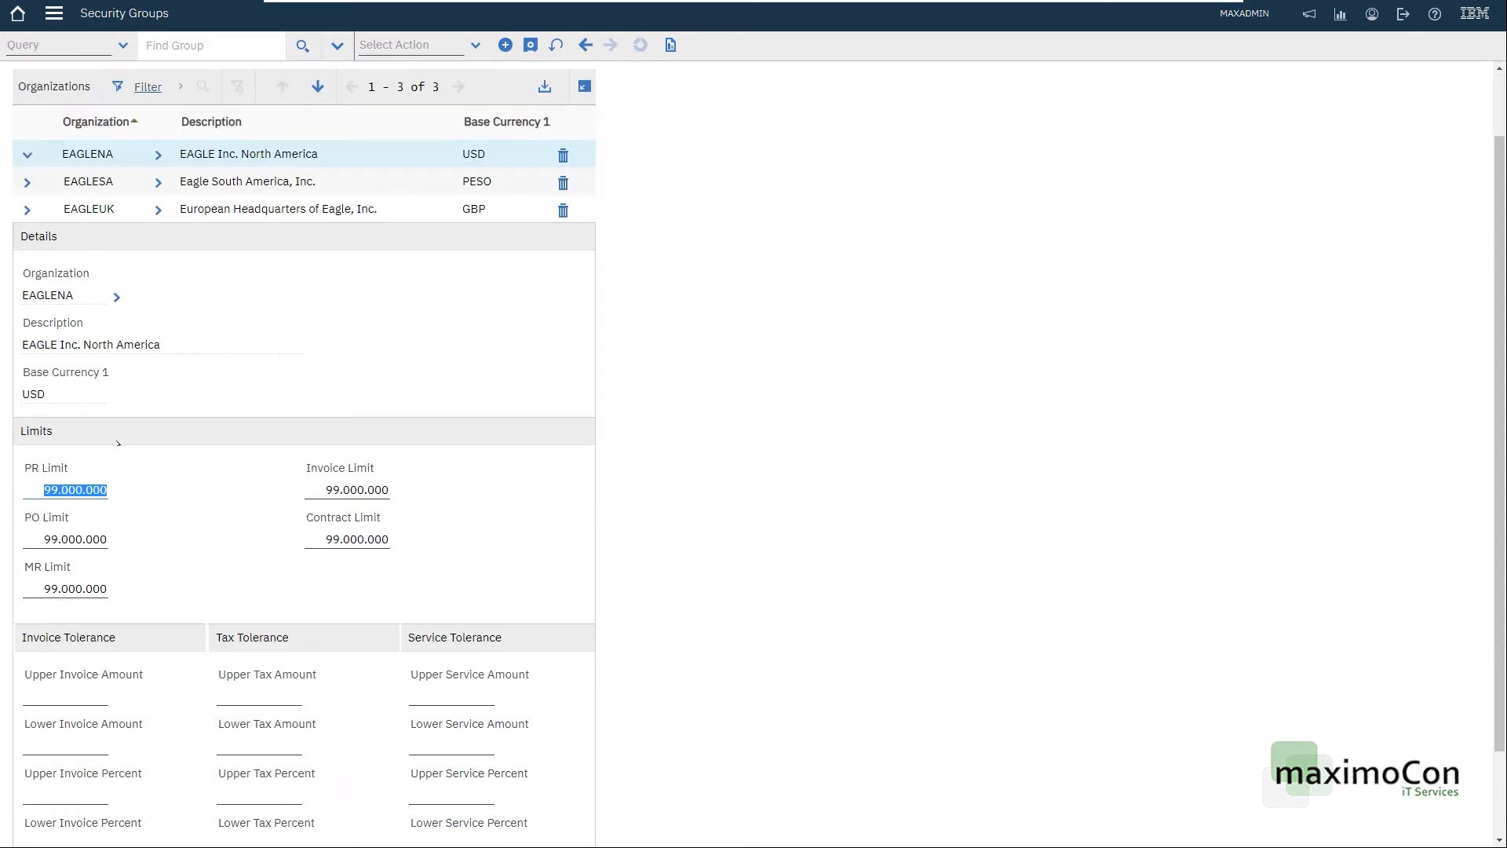
{"action": "scroll", "coordinate": [234, 453], "scroll_direction": "down", "scroll_amount": 1}
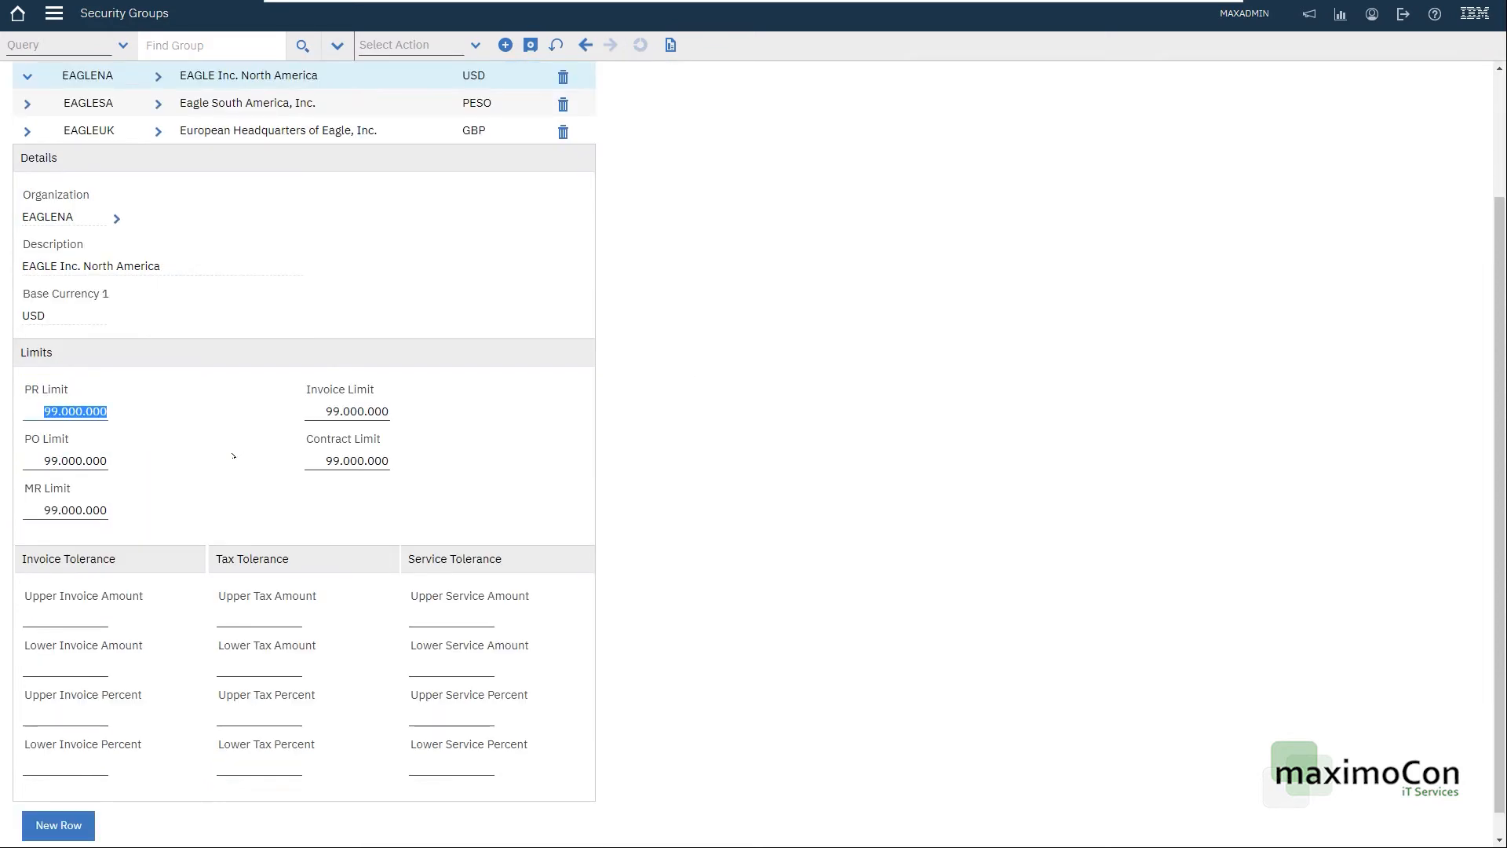
{"action": "scroll", "coordinate": [628, 488], "scroll_direction": "up", "scroll_amount": 2}
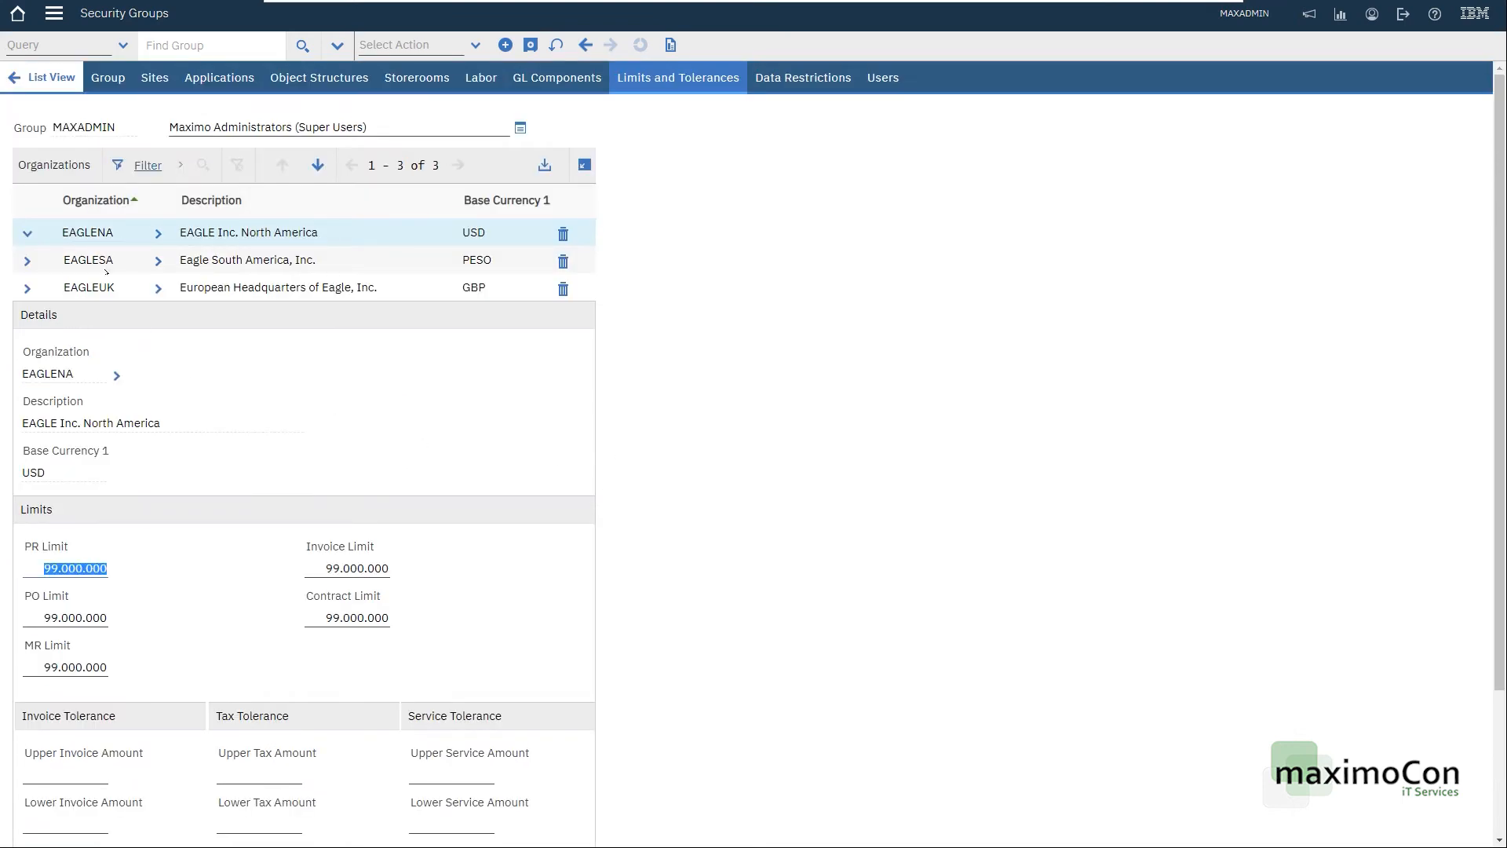
{"action": "left_click", "coordinate": [300, 260]}
{"action": "left_click", "coordinate": [300, 283]}
{"action": "left_click", "coordinate": [325, 265]}
{"action": "left_click", "coordinate": [341, 237]}
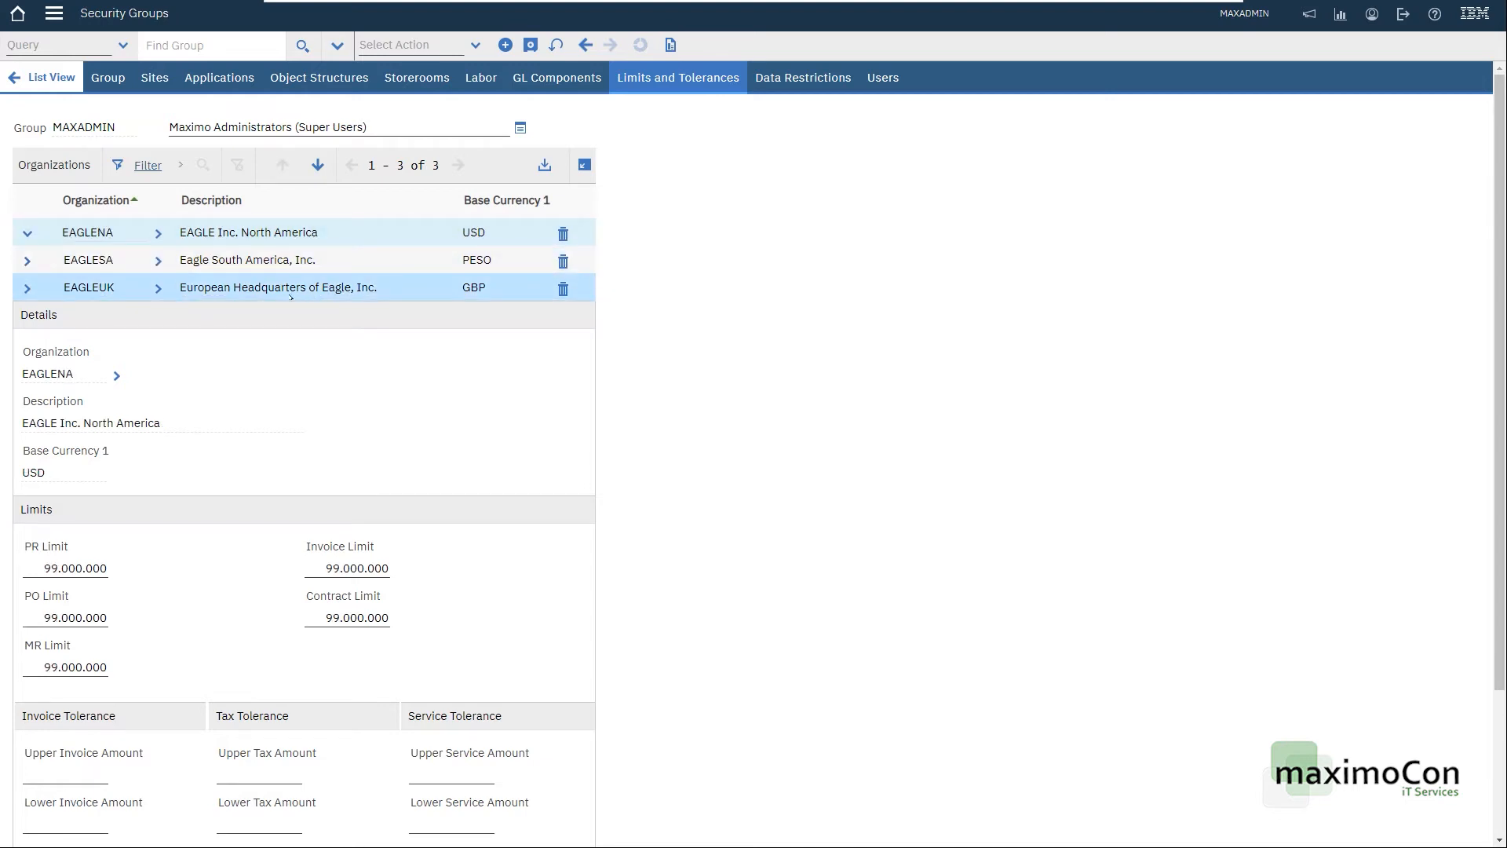
{"action": "double_click", "coordinate": [86, 127]}
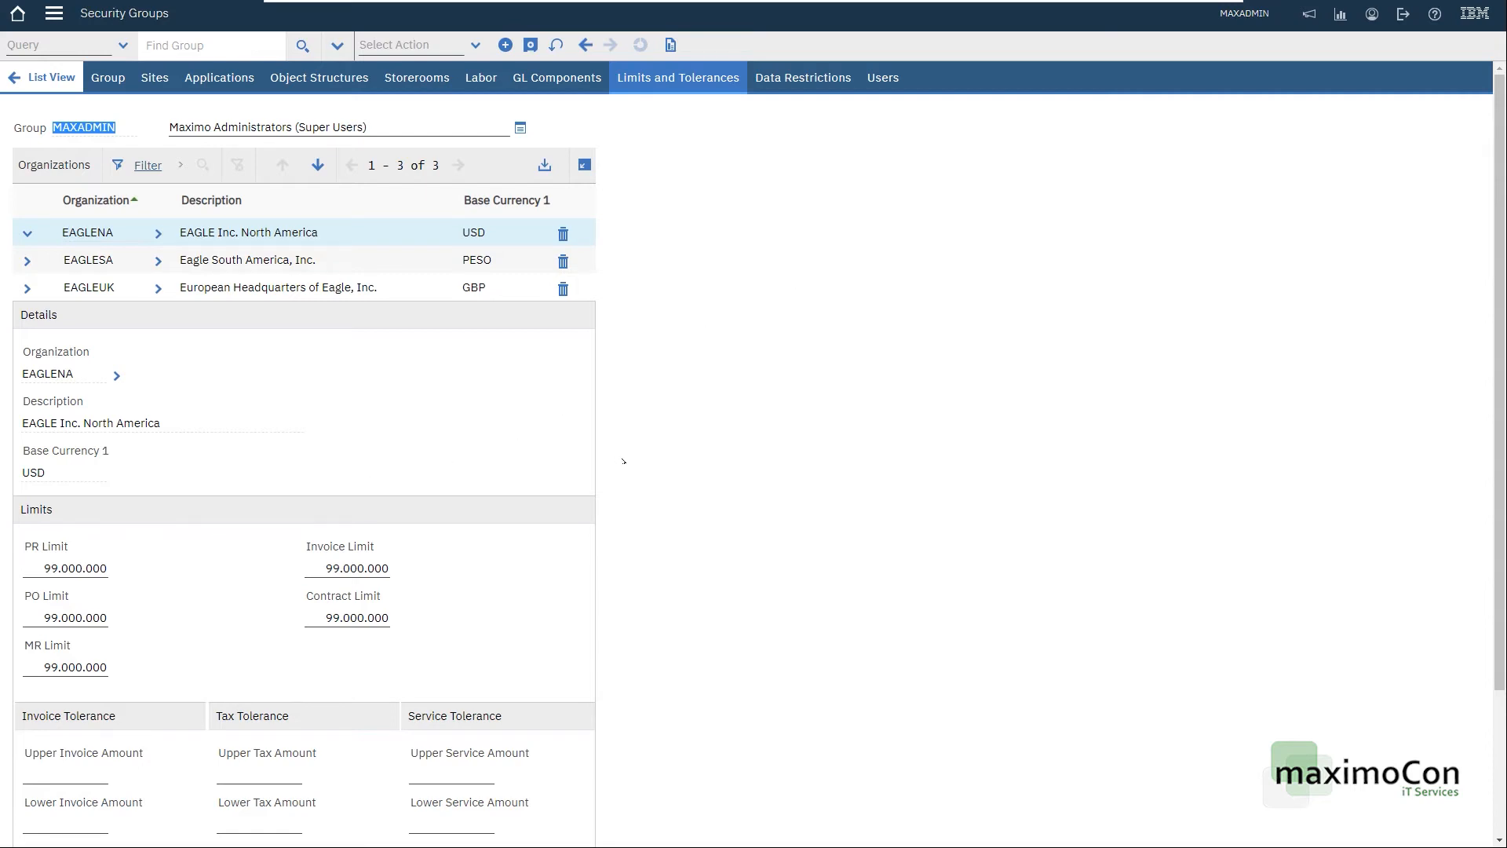
Add an attribute restriction row to MAXADMIN's data restrictions and set its object to WORKORDER
{"action": "left_click", "coordinate": [813, 78]}
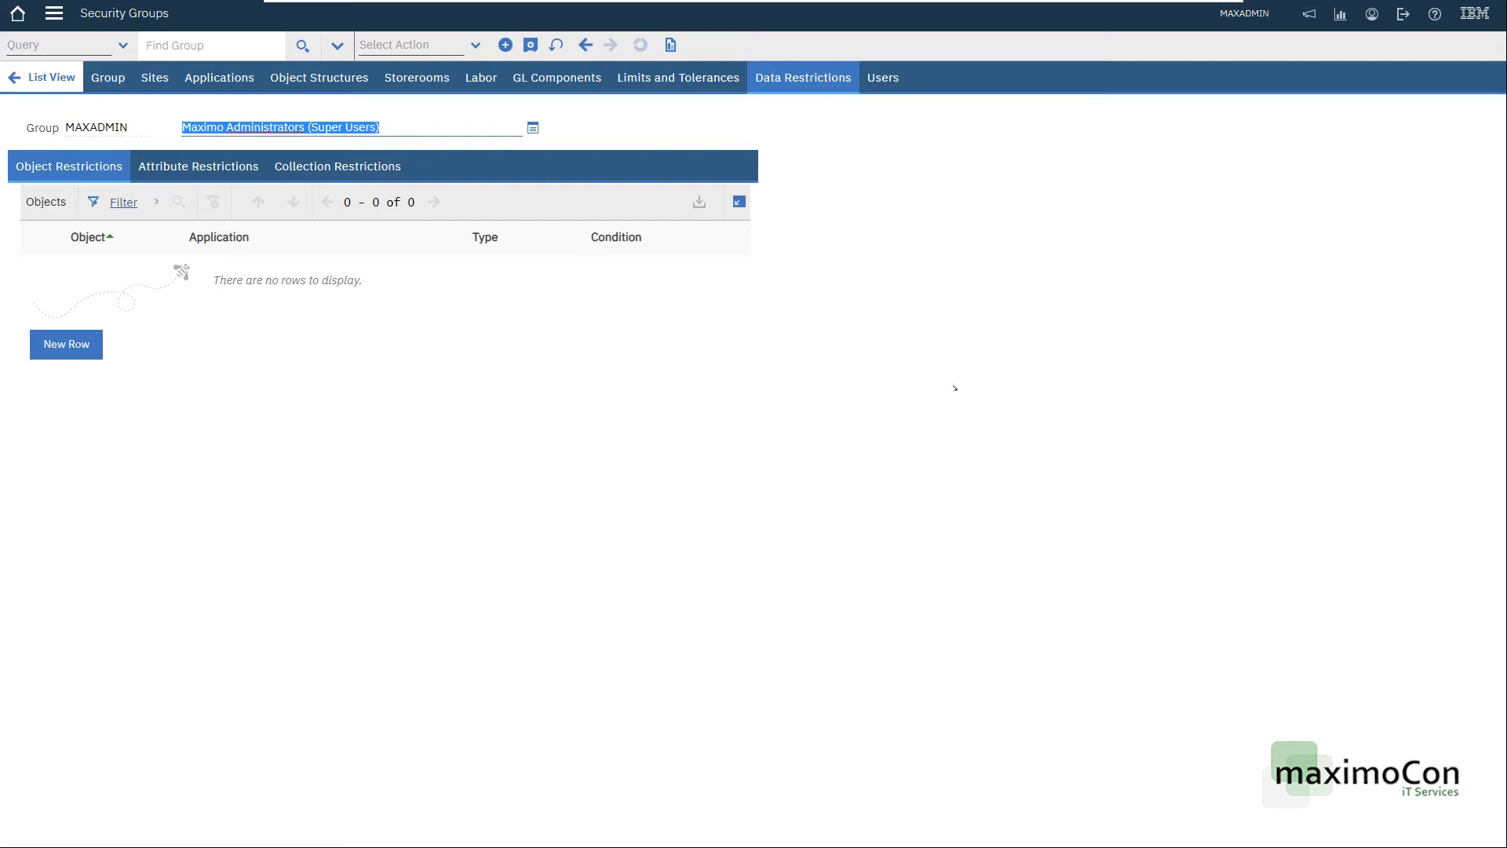
{"action": "left_click", "coordinate": [222, 170]}
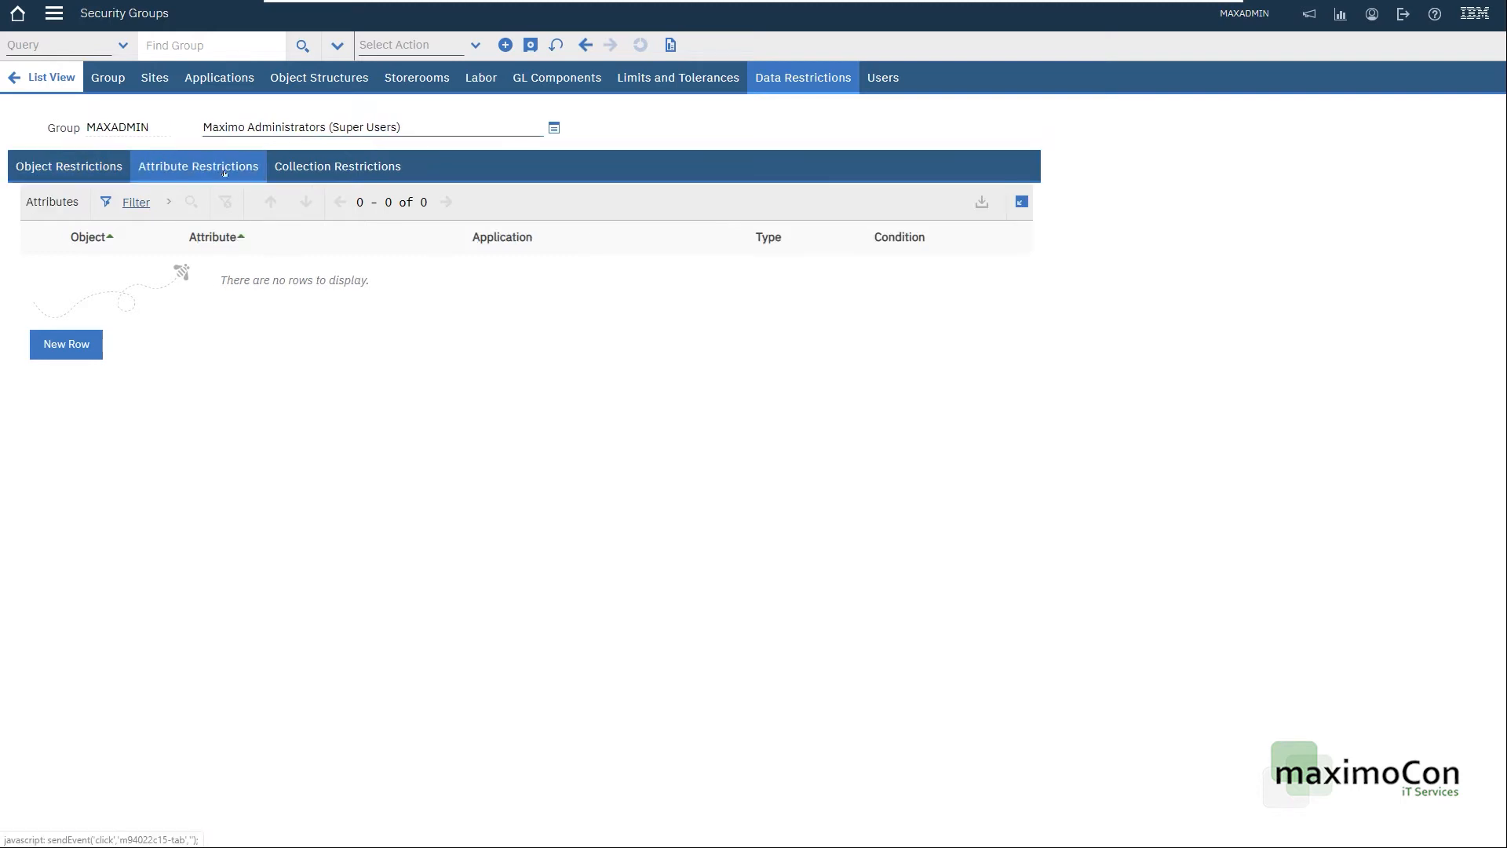
{"action": "left_click", "coordinate": [90, 348]}
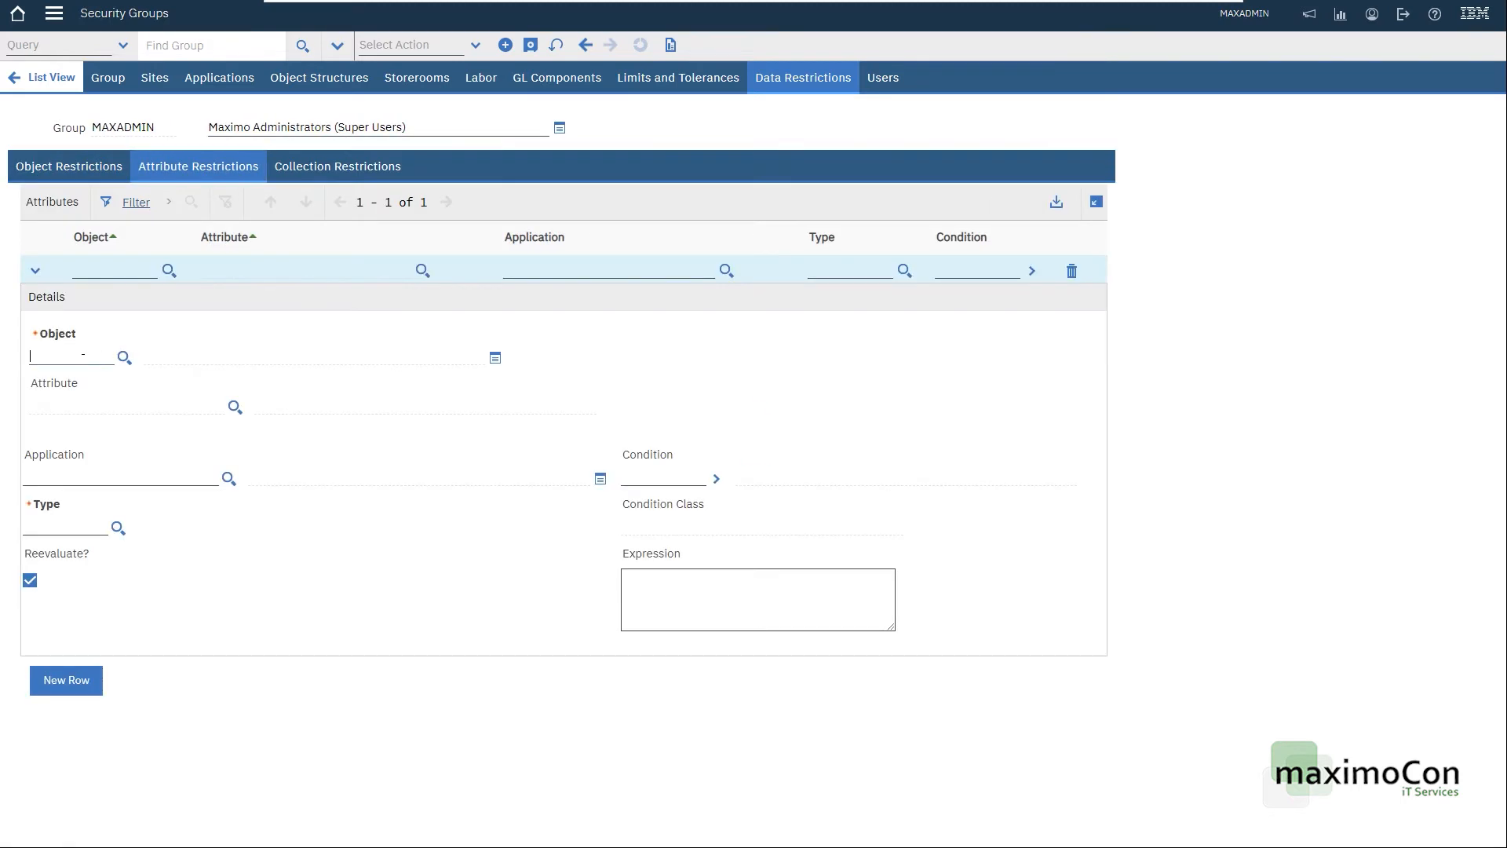
{"action": "type", "text": "WORKORDER"}
{"action": "key", "text": "Tab"}
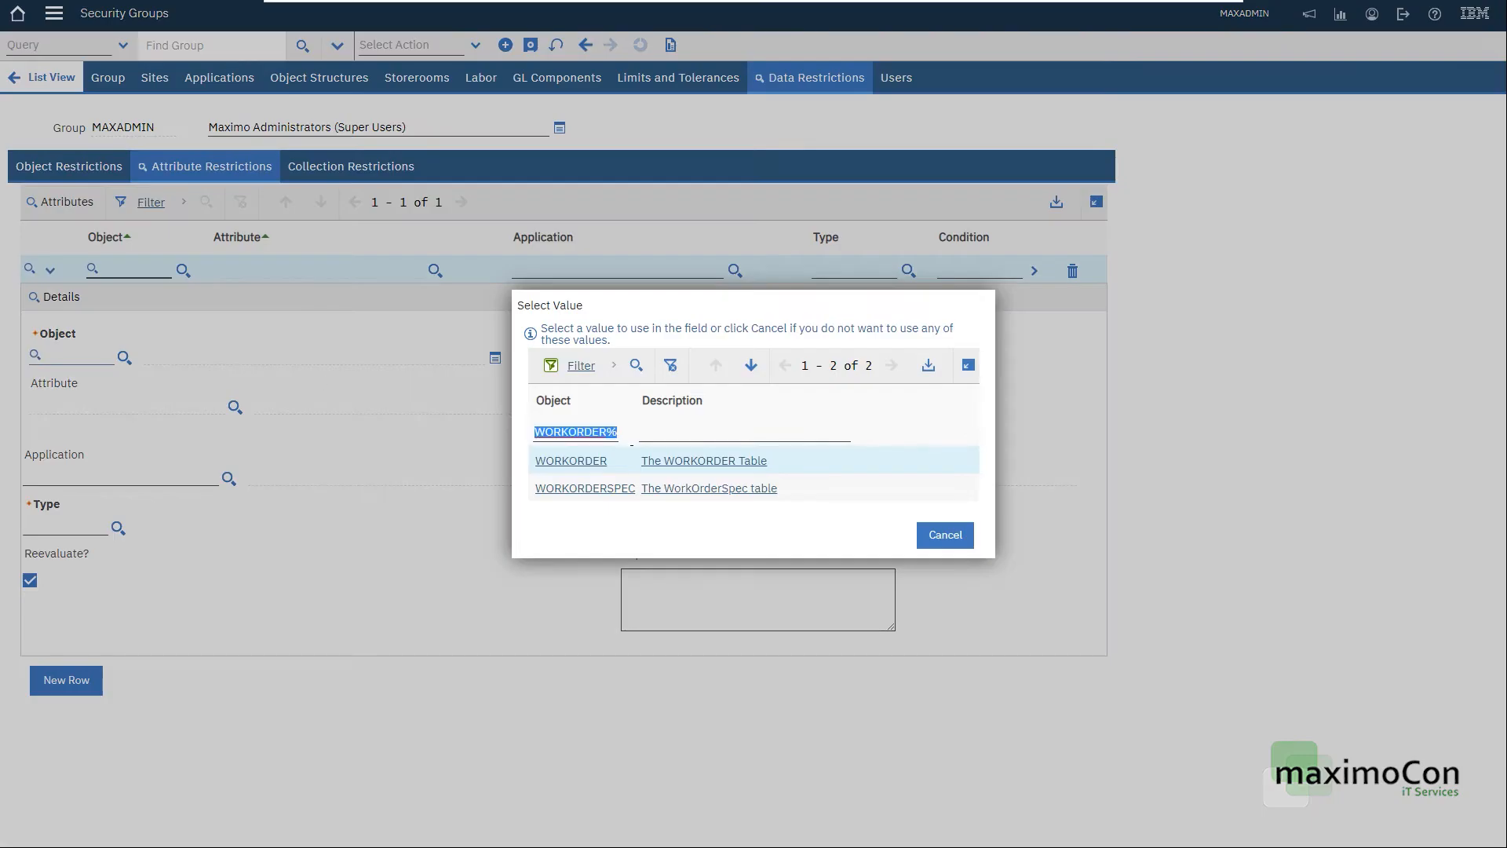
{"action": "left_click", "coordinate": [571, 461]}
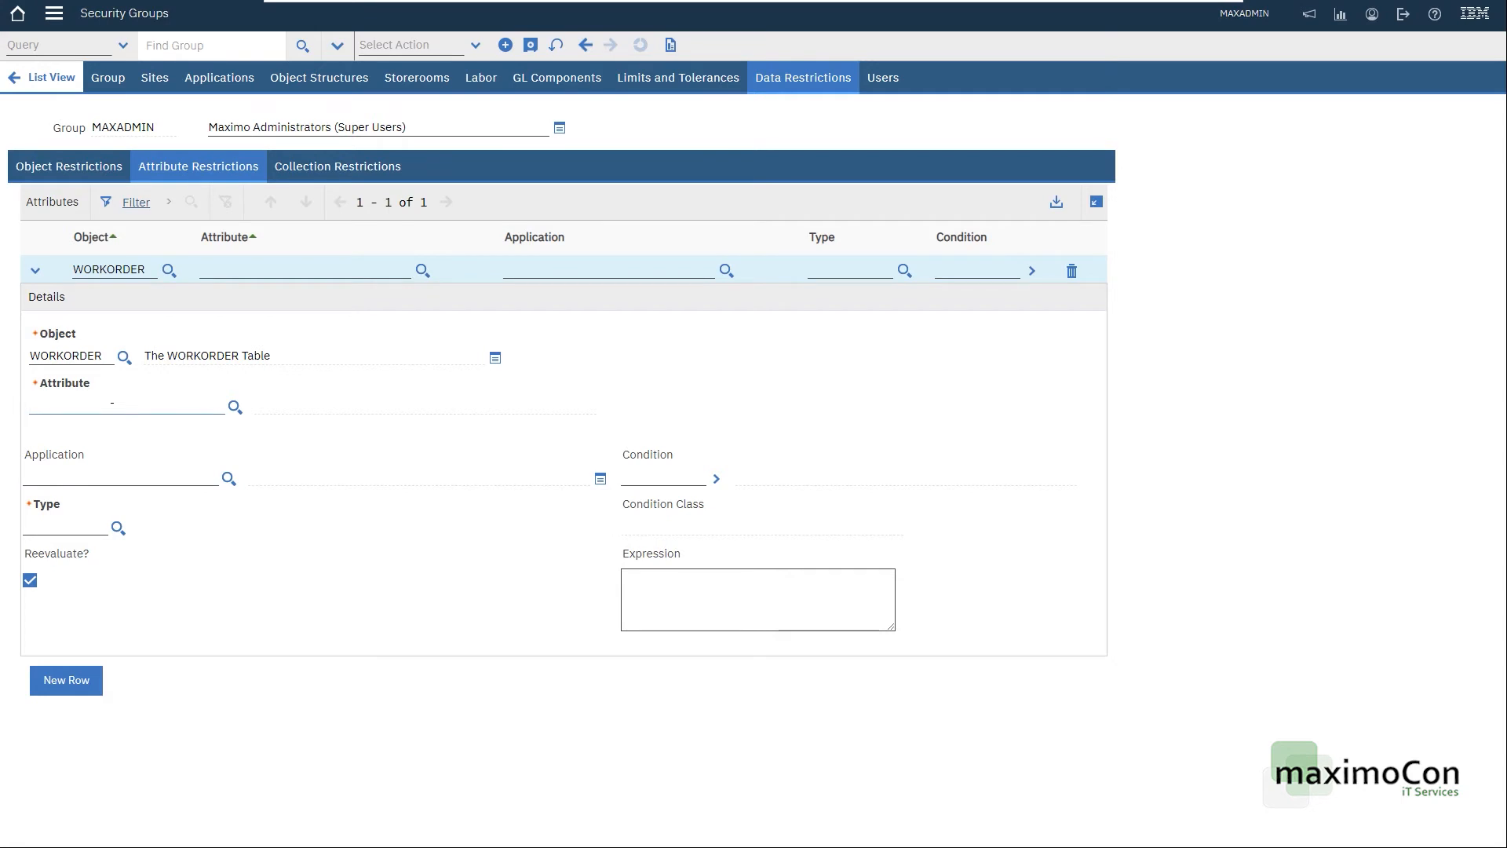
Complete the WORKORDER restriction with attribute ASSETNUM, application WOTRACK and type REQUIRED, and save the group
{"action": "type", "text": "ASSETNUM"}
{"action": "key", "text": "Tab"}
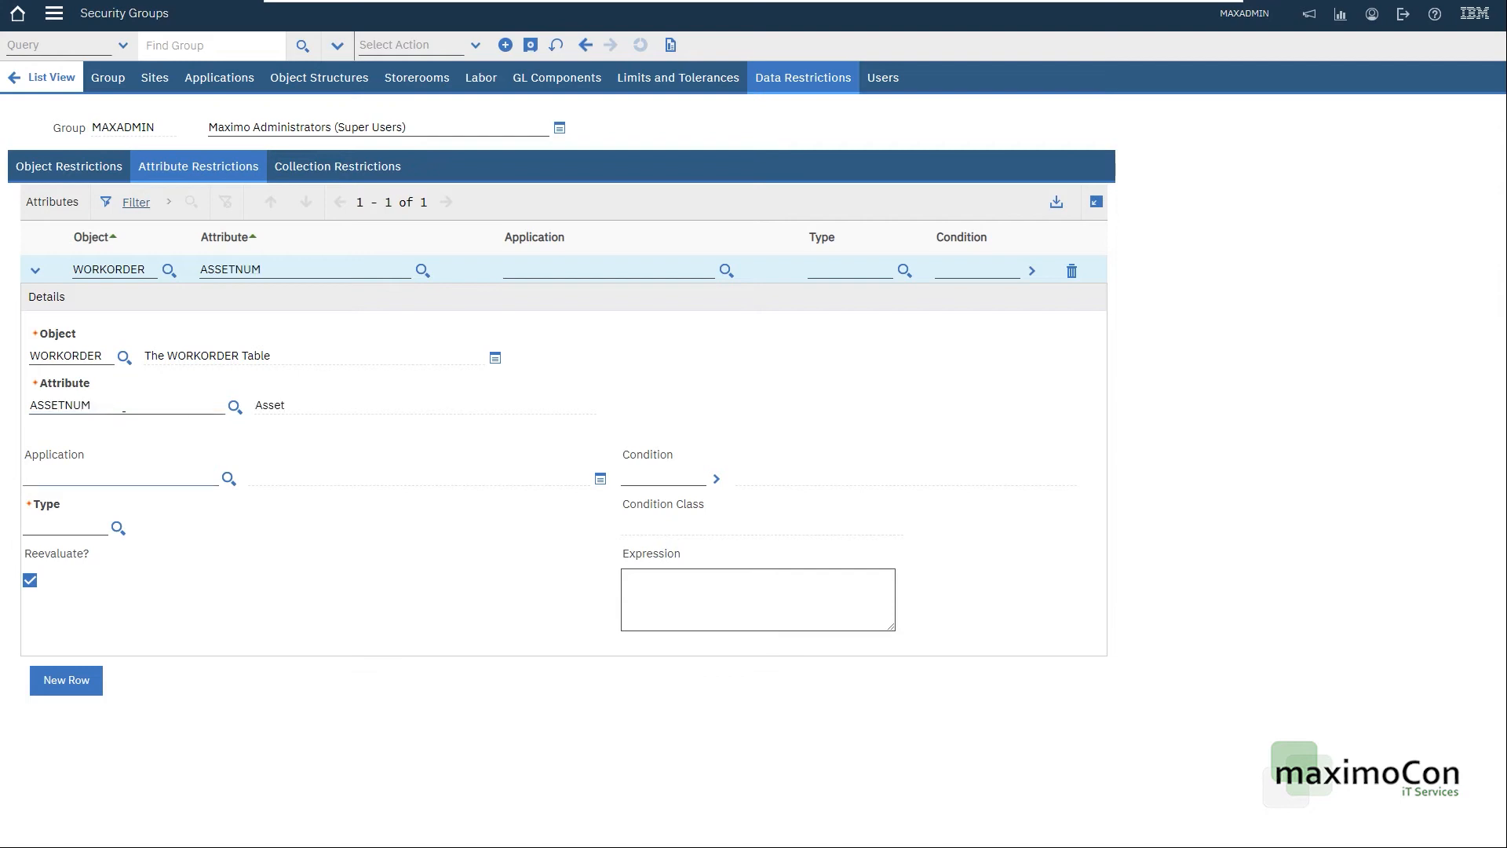
{"action": "type", "text": "WOTRACK"}
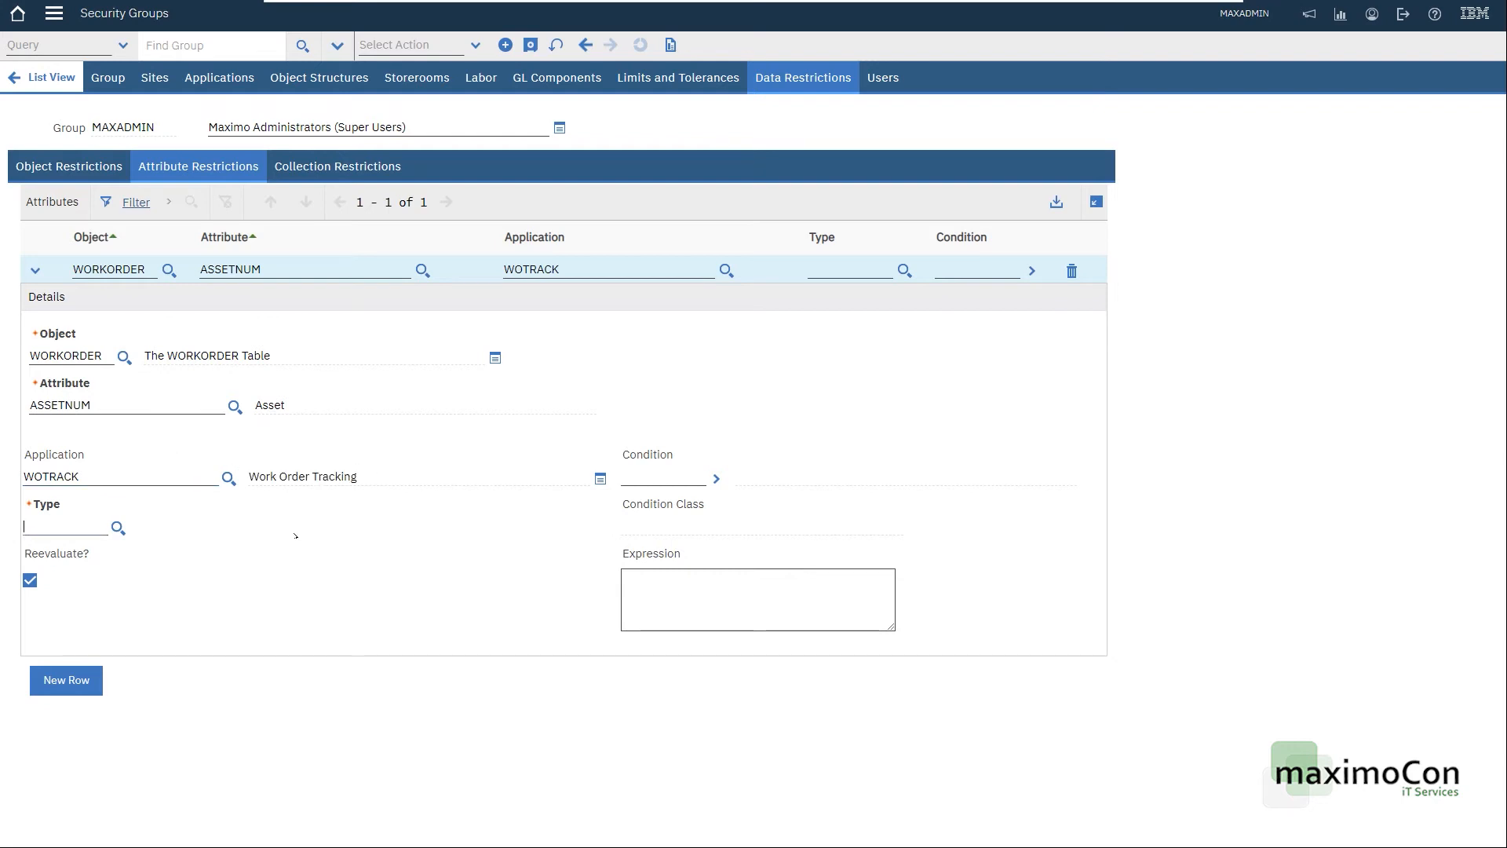
{"action": "left_click", "coordinate": [117, 527]}
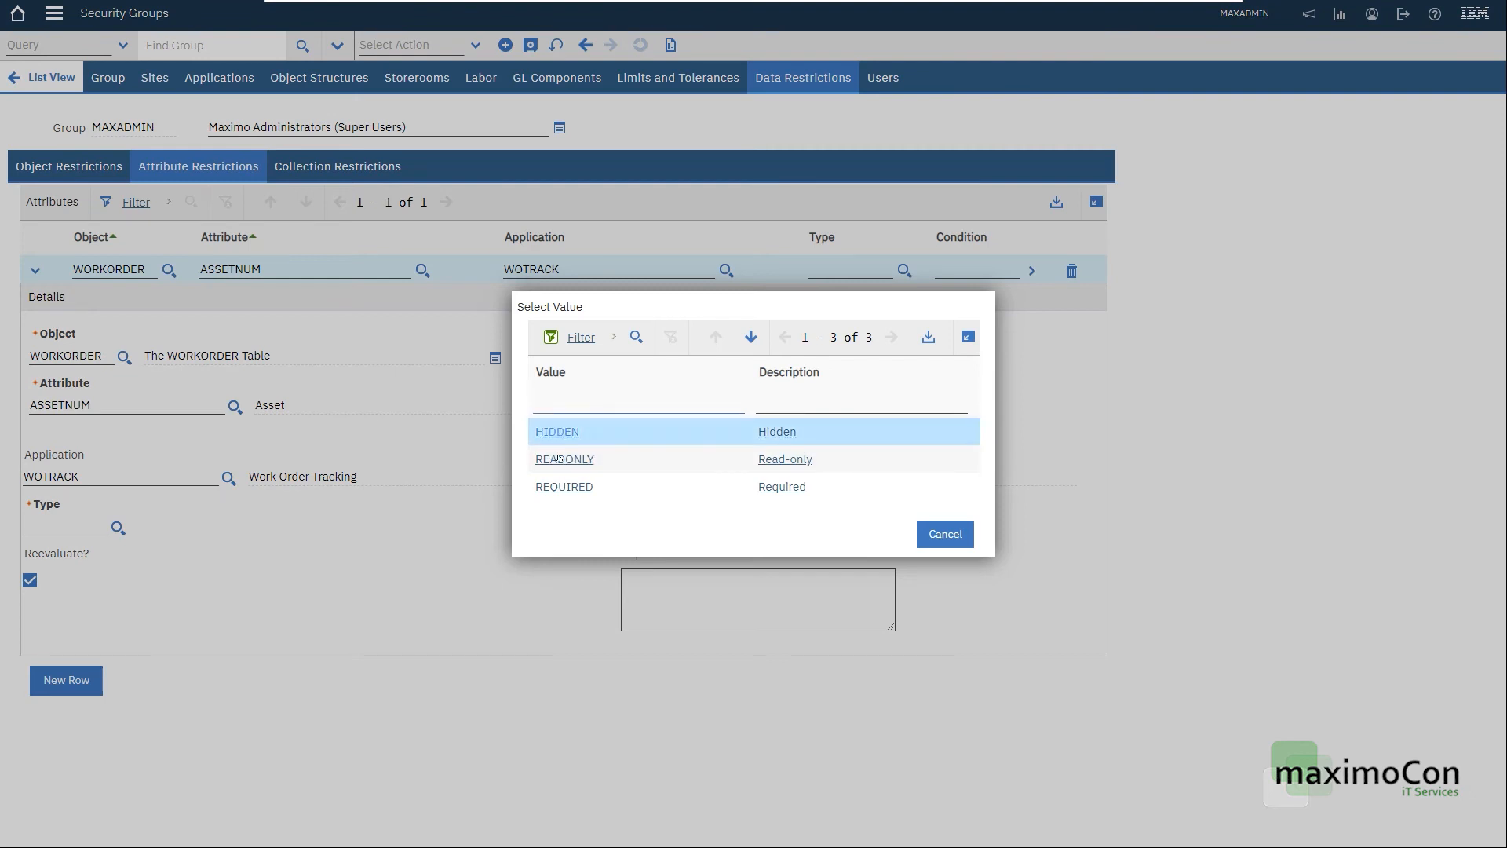
{"action": "left_click", "coordinate": [587, 486]}
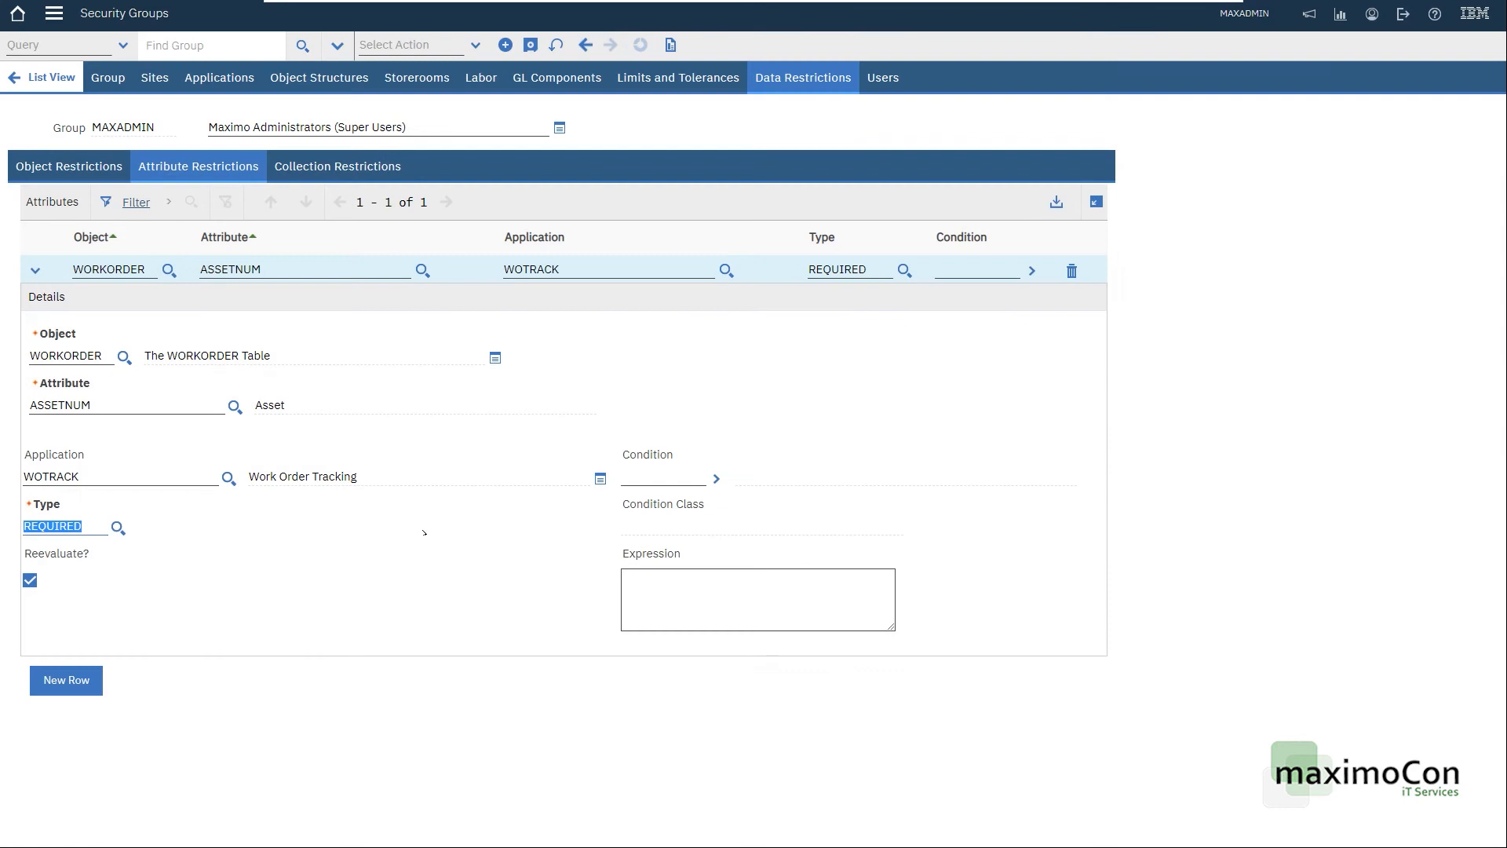
{"action": "left_click", "coordinate": [651, 476]}
{"action": "left_click", "coordinate": [534, 48]}
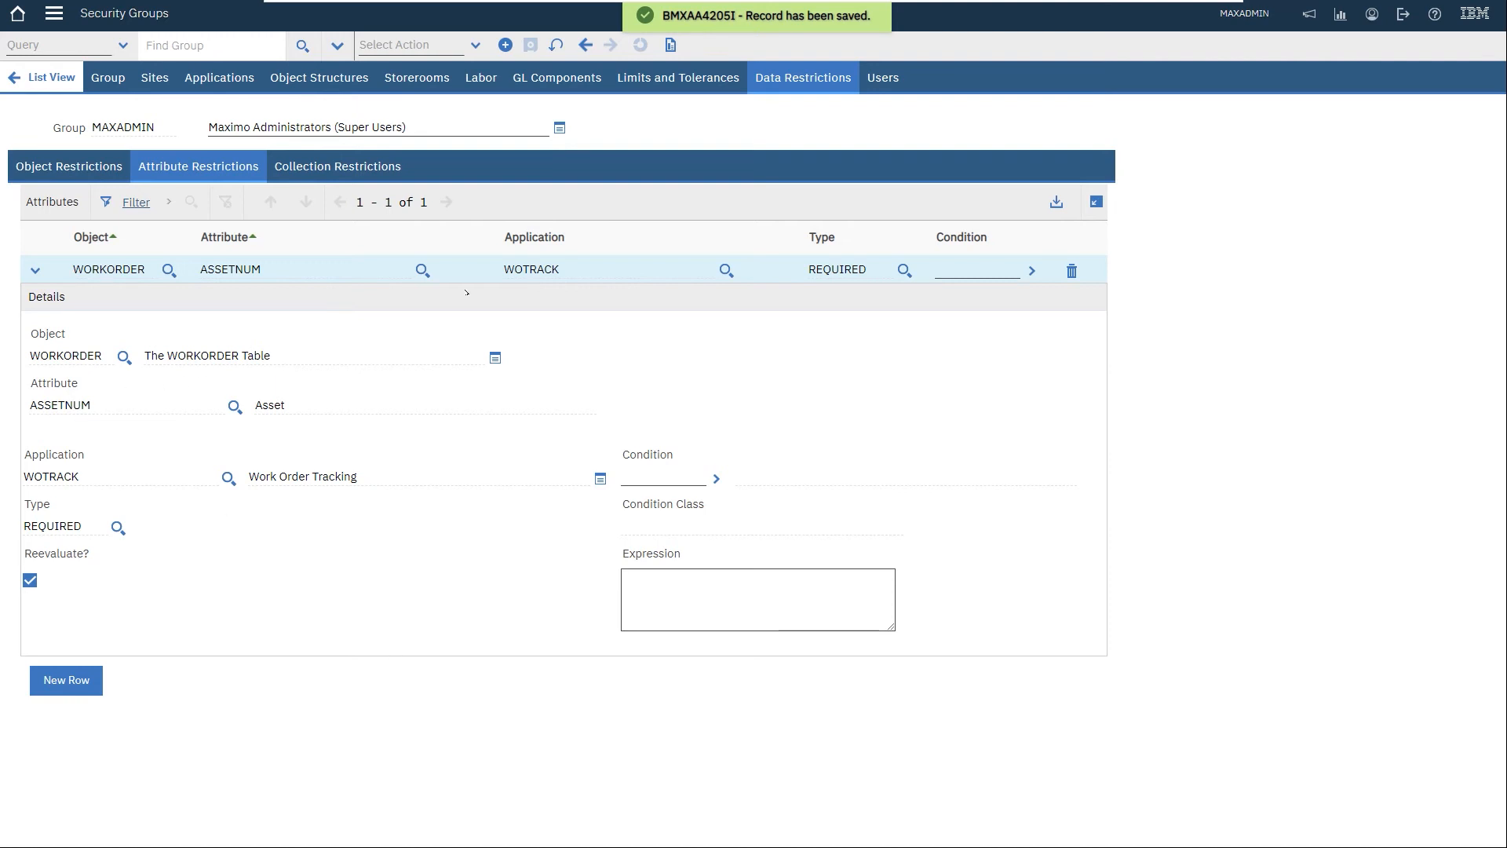
Review the global object data restrictions and leave them without changes
{"action": "double_click", "coordinate": [121, 127]}
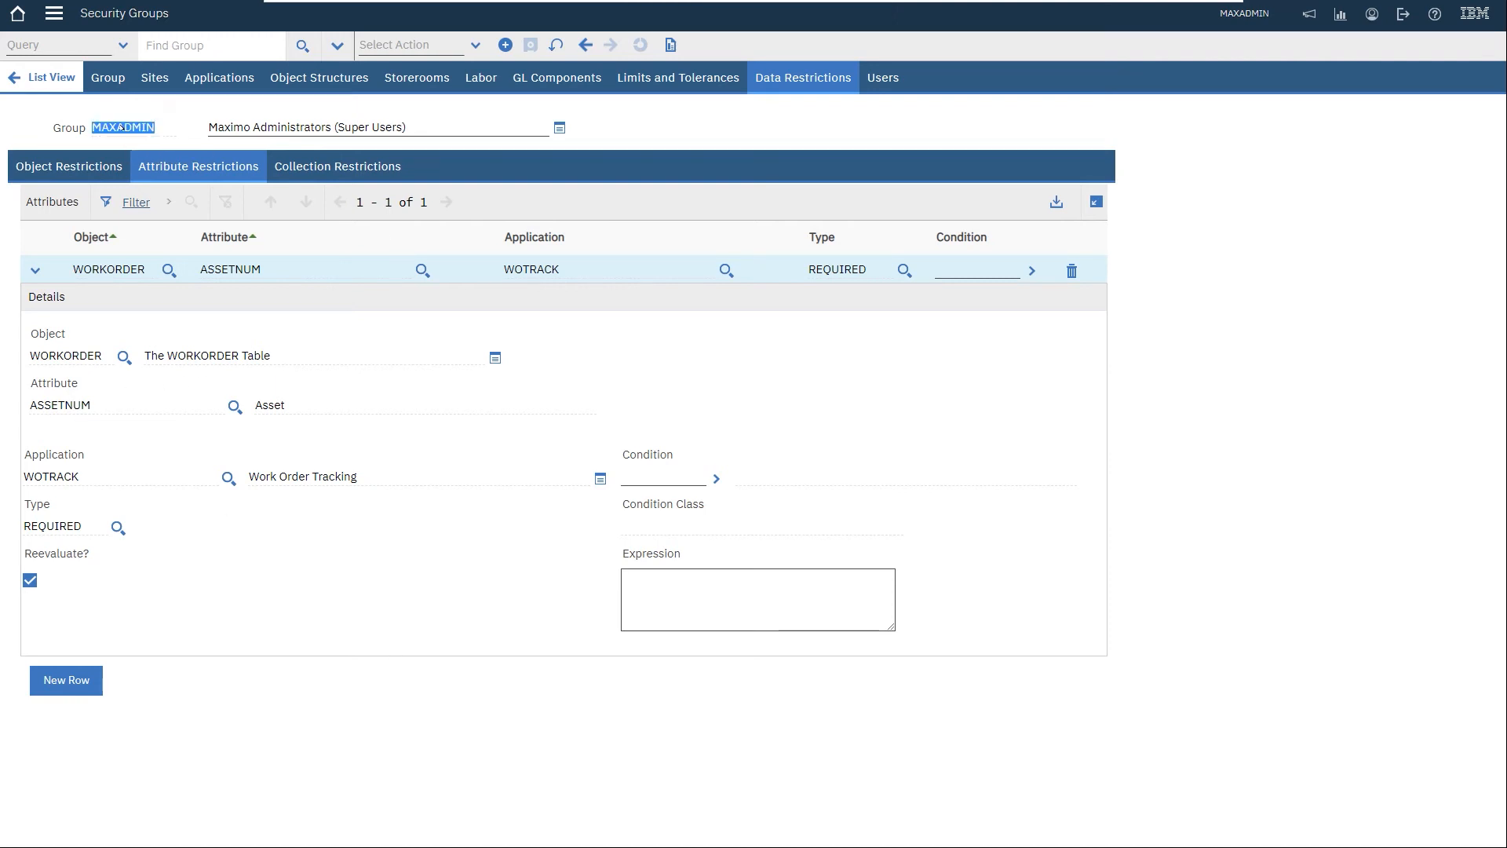
{"action": "left_click", "coordinate": [476, 45]}
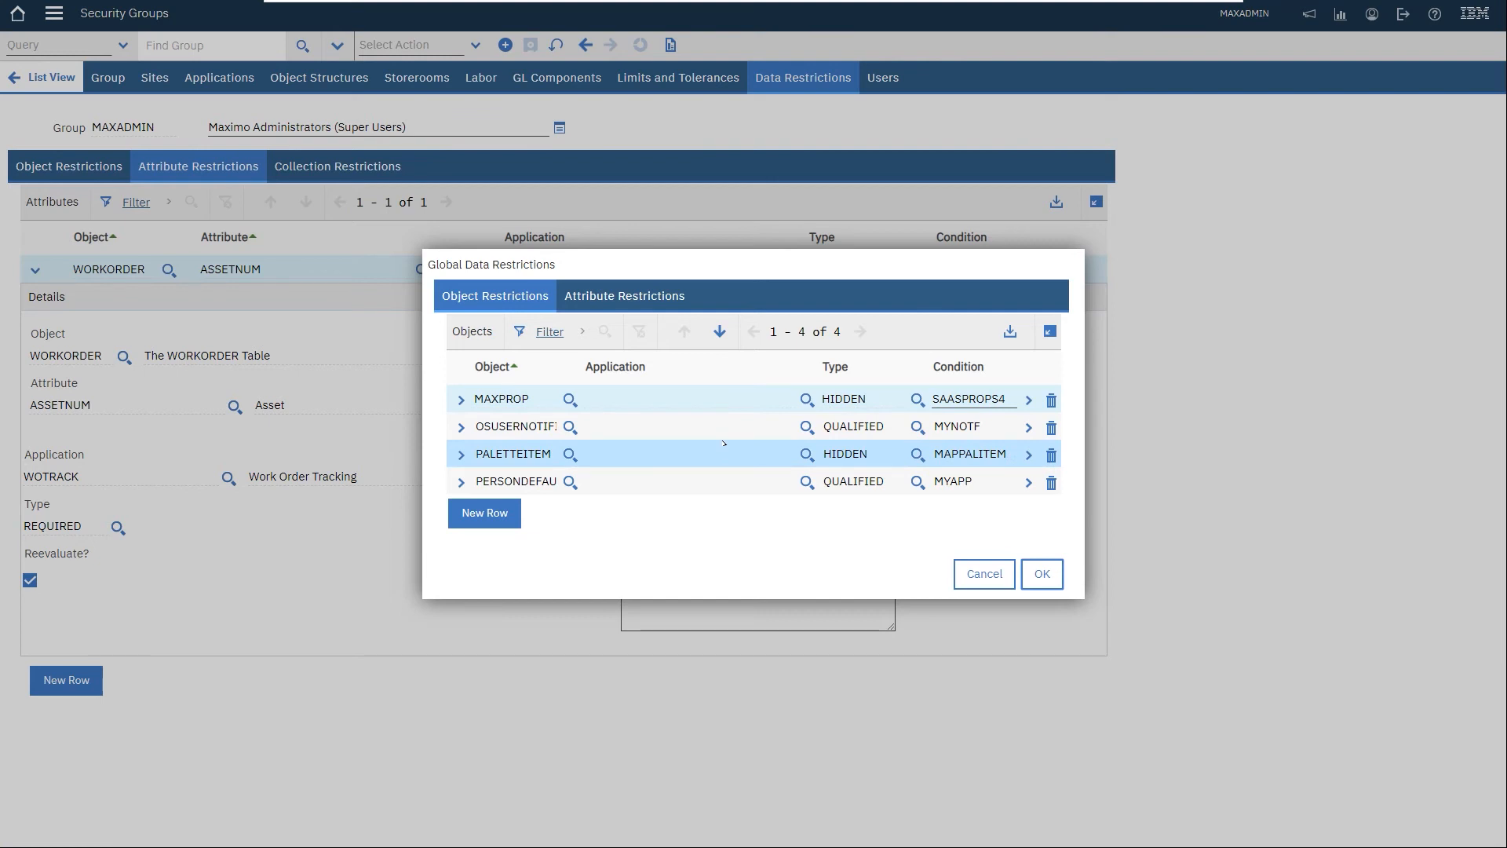
{"action": "left_click", "coordinate": [987, 575]}
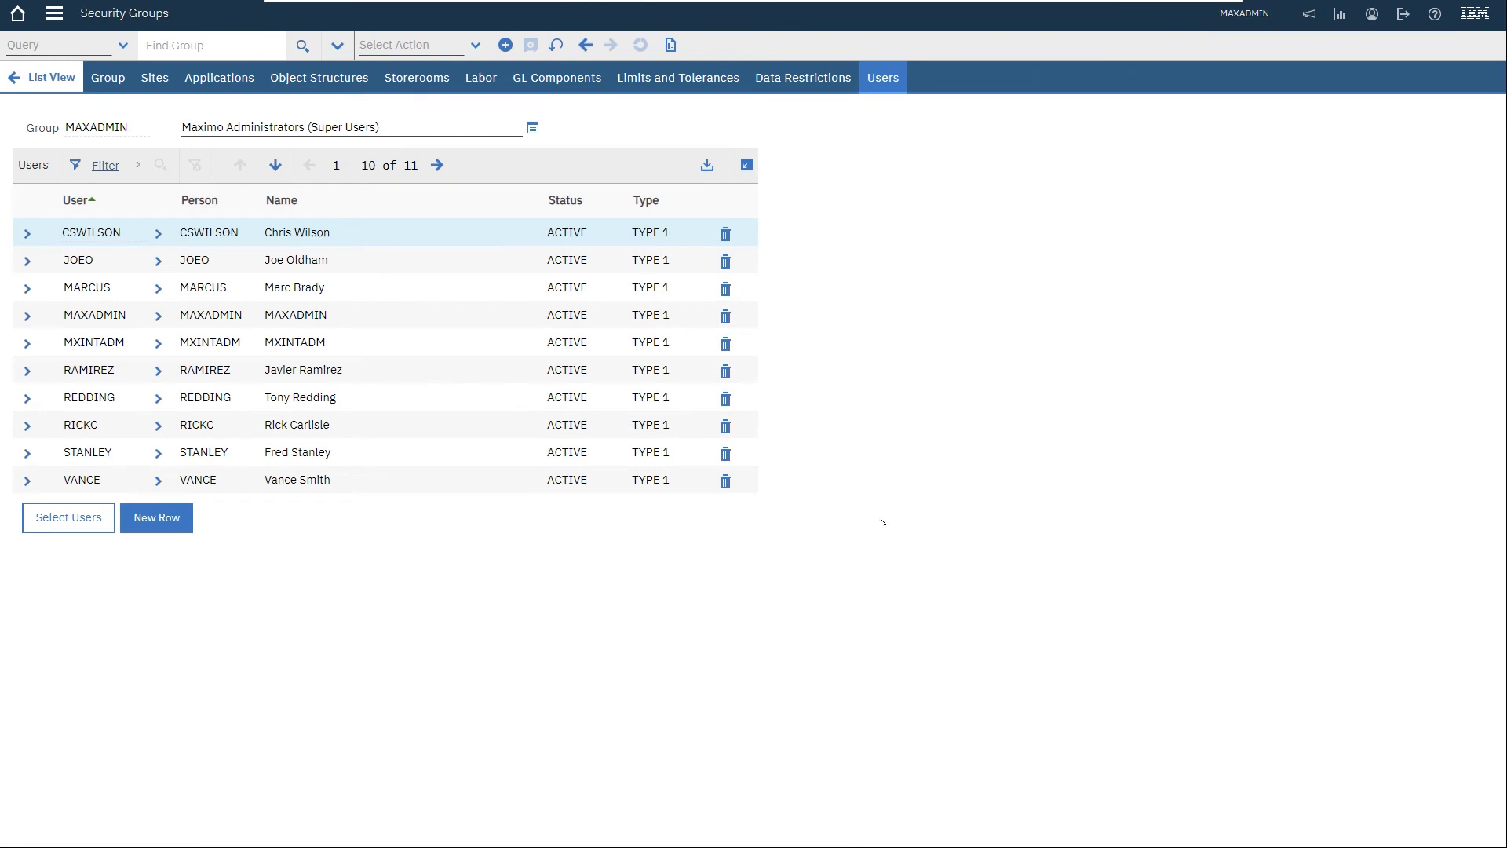
Open the record of the first user in the MAXADMIN group and examine the system-level applications in the security profile
{"action": "left_click", "coordinate": [159, 236]}
{"action": "left_click", "coordinate": [200, 279]}
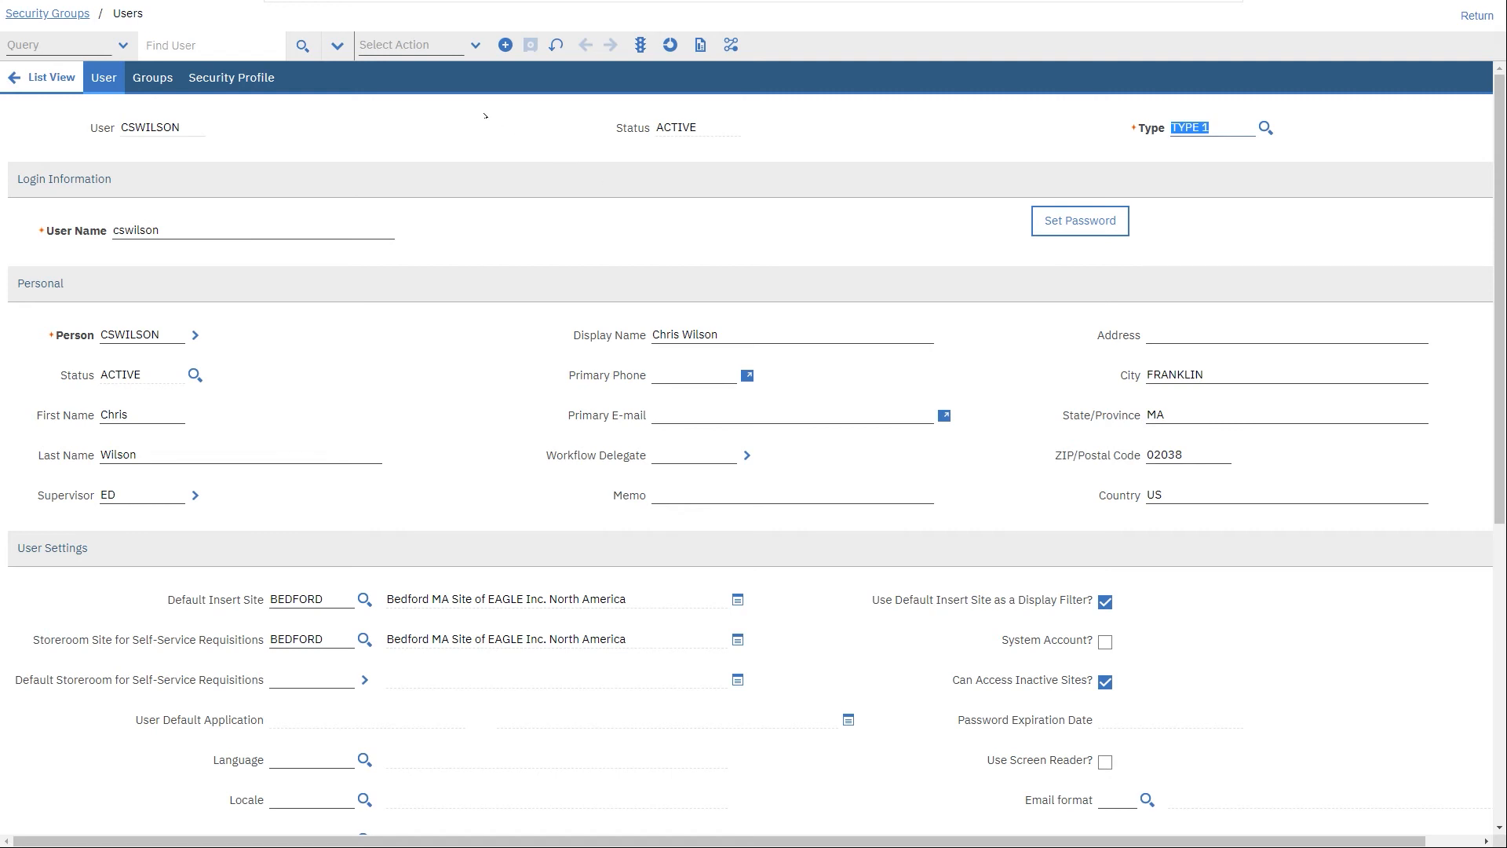
{"action": "left_click", "coordinate": [260, 77]}
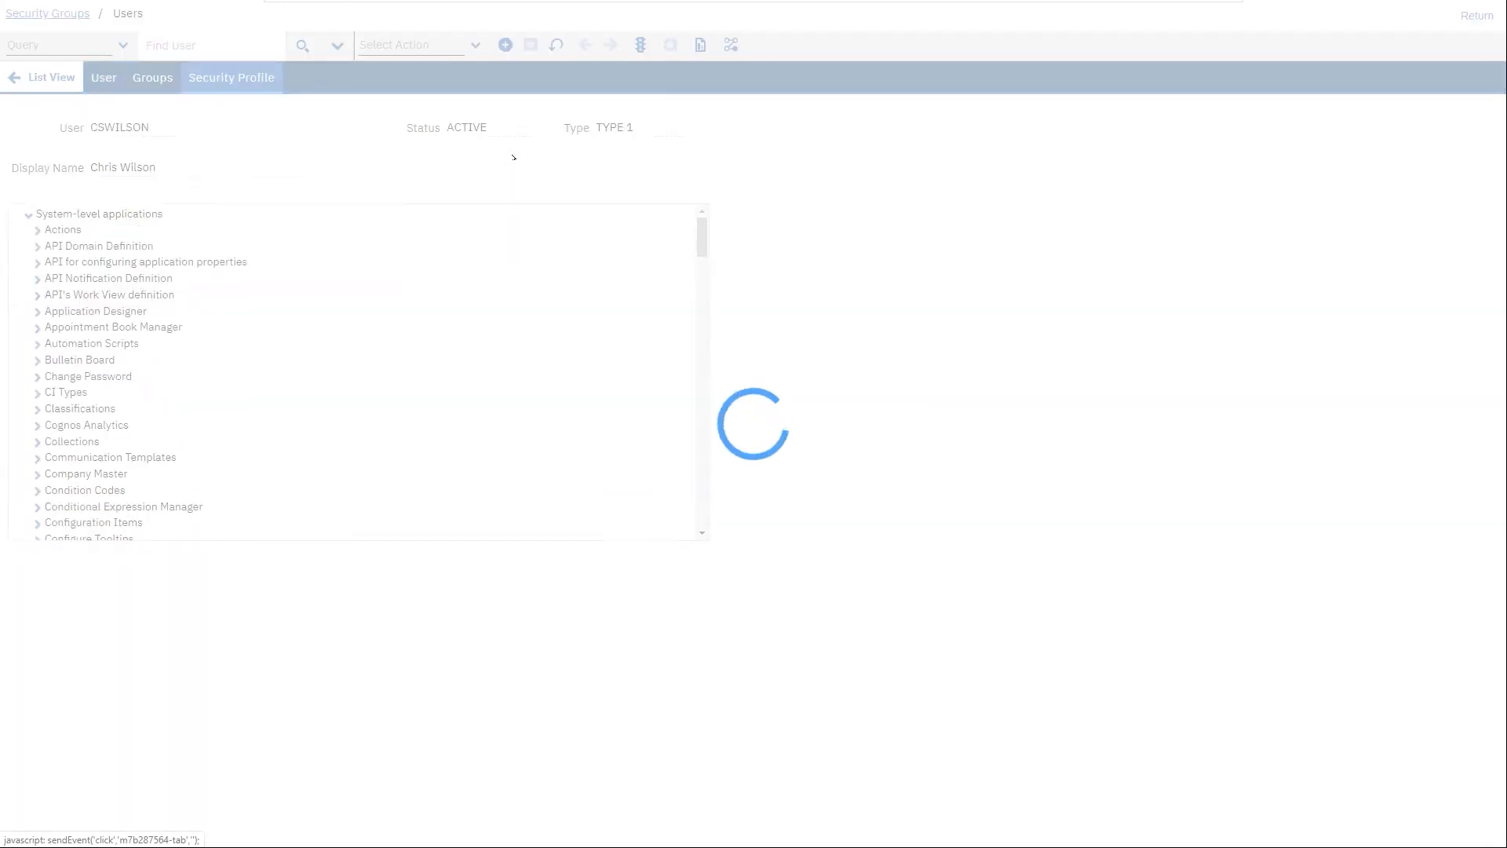
{"action": "scroll", "coordinate": [448, 307], "scroll_direction": "down", "scroll_amount": 10}
{"action": "scroll", "coordinate": [446, 302], "scroll_direction": "up", "scroll_amount": 7}
{"action": "scroll", "coordinate": [446, 302], "scroll_direction": "up", "scroll_amount": 3}
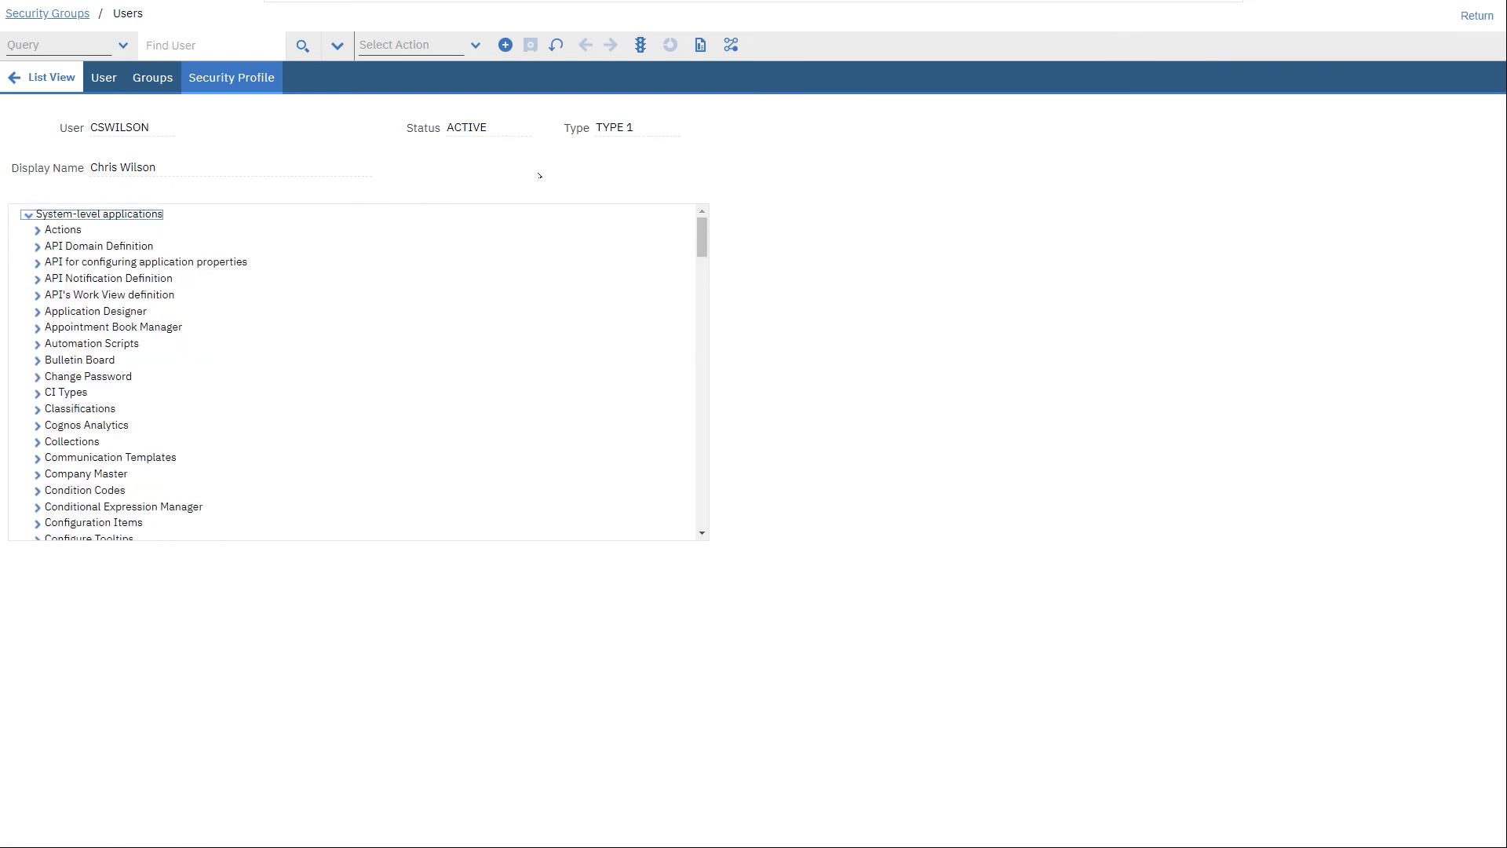
{"action": "scroll", "coordinate": [508, 358], "scroll_direction": "down", "scroll_amount": 20}
{"action": "scroll", "coordinate": [507, 358], "scroll_direction": "up", "scroll_amount": 20}
Collapse the system-level applications and expand the BEDFORD site to examine its permission categories and the other listed sites
{"action": "left_click", "coordinate": [28, 215]}
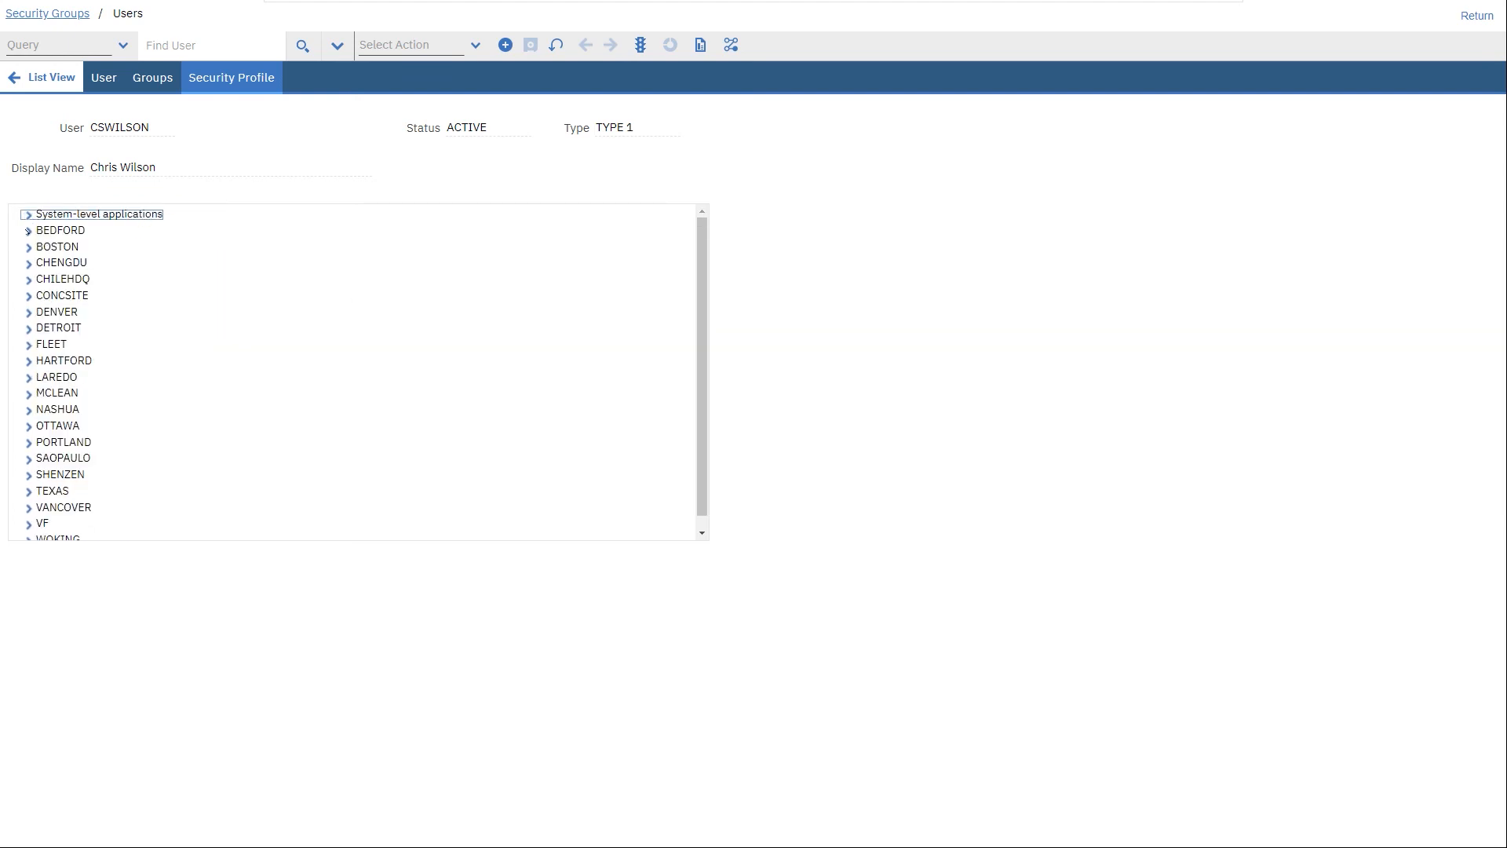
{"action": "left_click", "coordinate": [29, 231]}
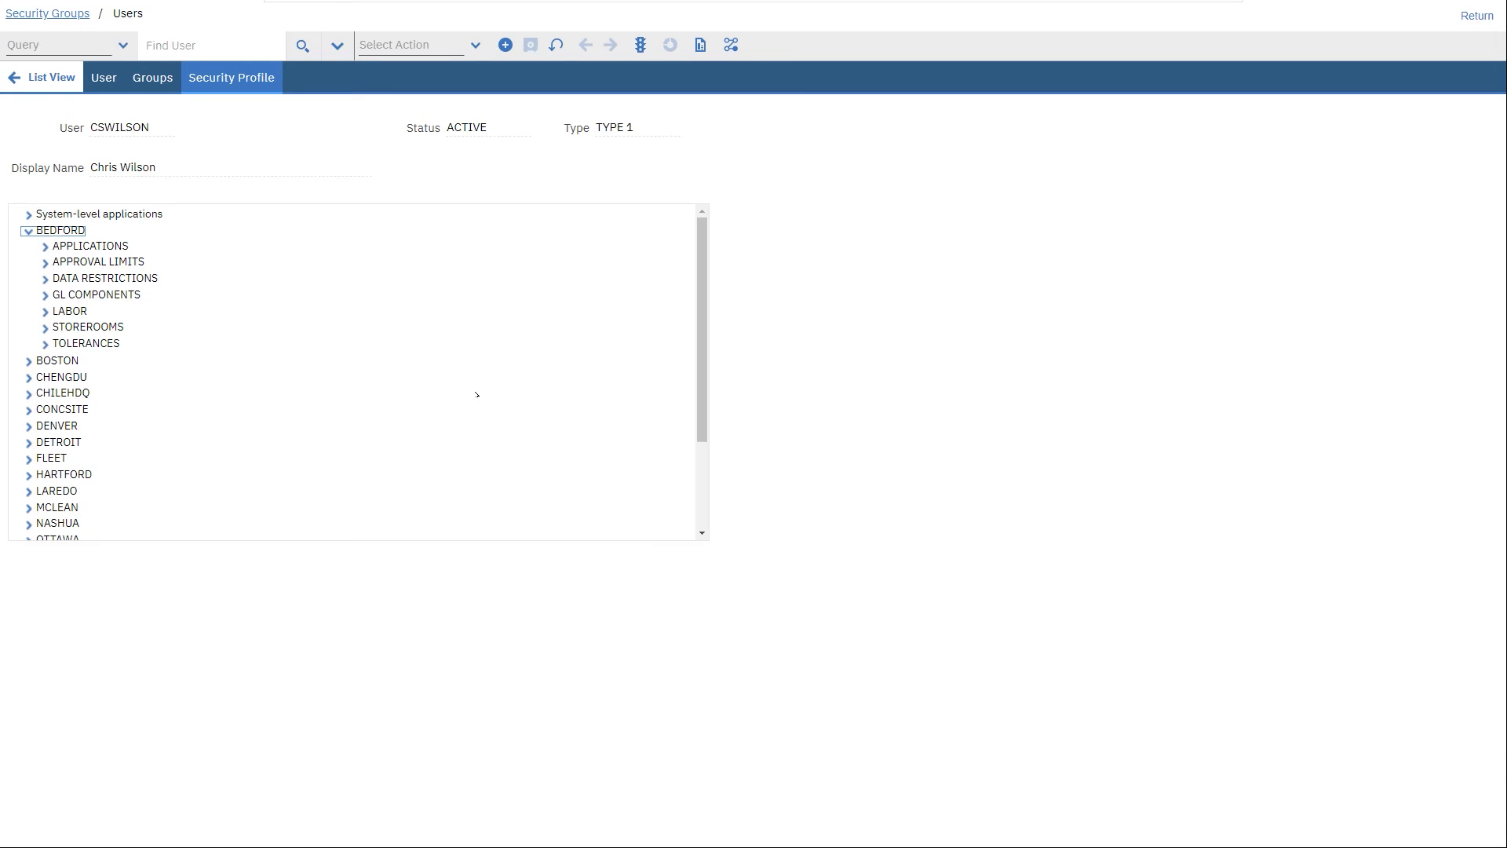
{"action": "scroll", "coordinate": [477, 394], "scroll_direction": "down", "scroll_amount": 3}
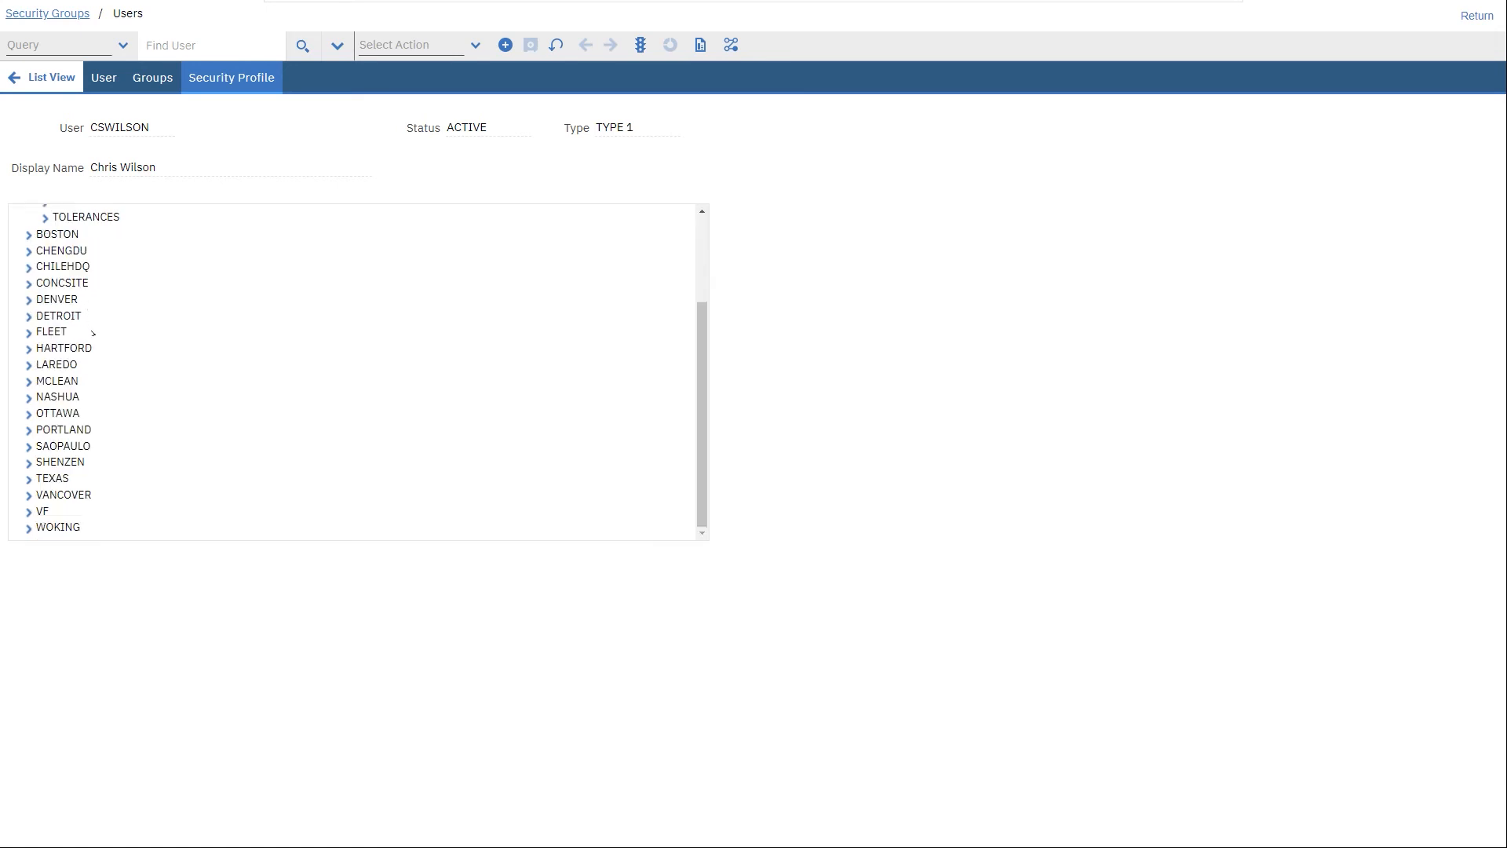
{"action": "scroll", "coordinate": [263, 377], "scroll_direction": "up", "scroll_amount": 3}
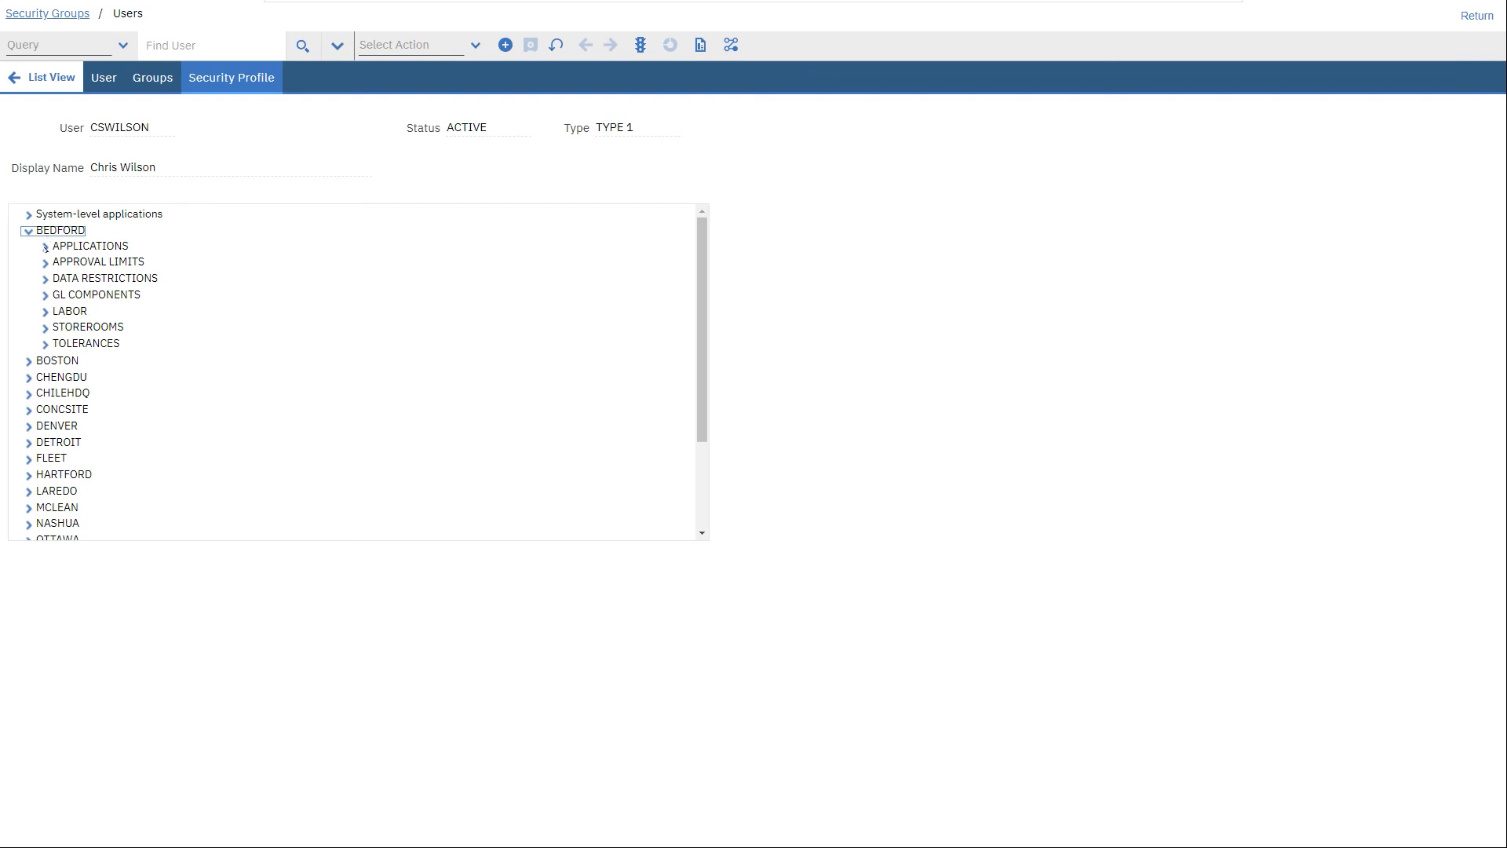
Expand BEDFORD's applications and examine the options the user holds in Work Order Tracking
{"action": "left_click", "coordinate": [46, 248]}
{"action": "scroll", "coordinate": [403, 346], "scroll_direction": "down", "scroll_amount": 15}
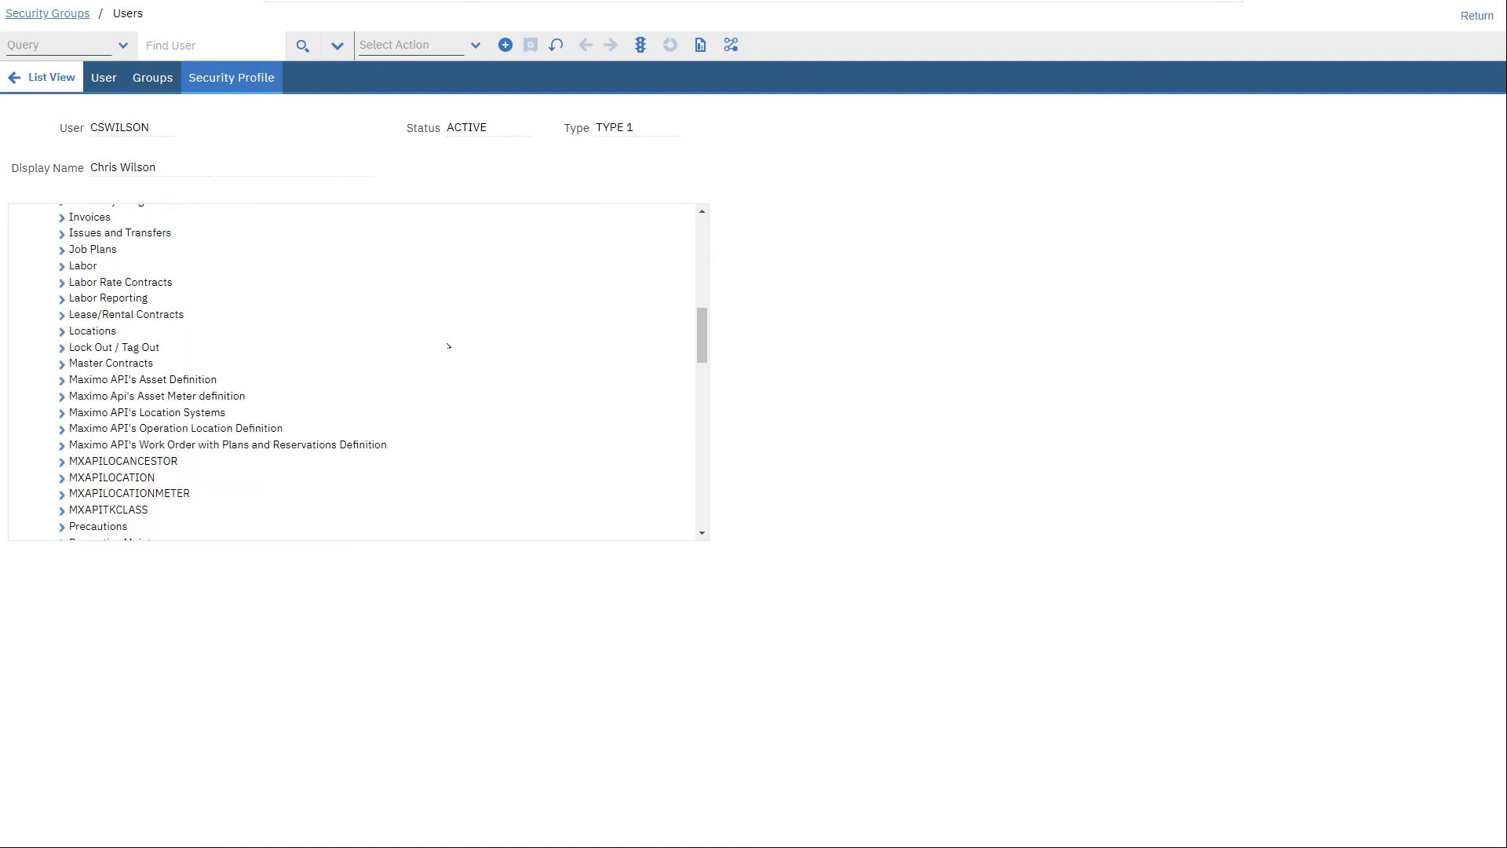
{"action": "scroll", "coordinate": [449, 346], "scroll_direction": "down", "scroll_amount": 4}
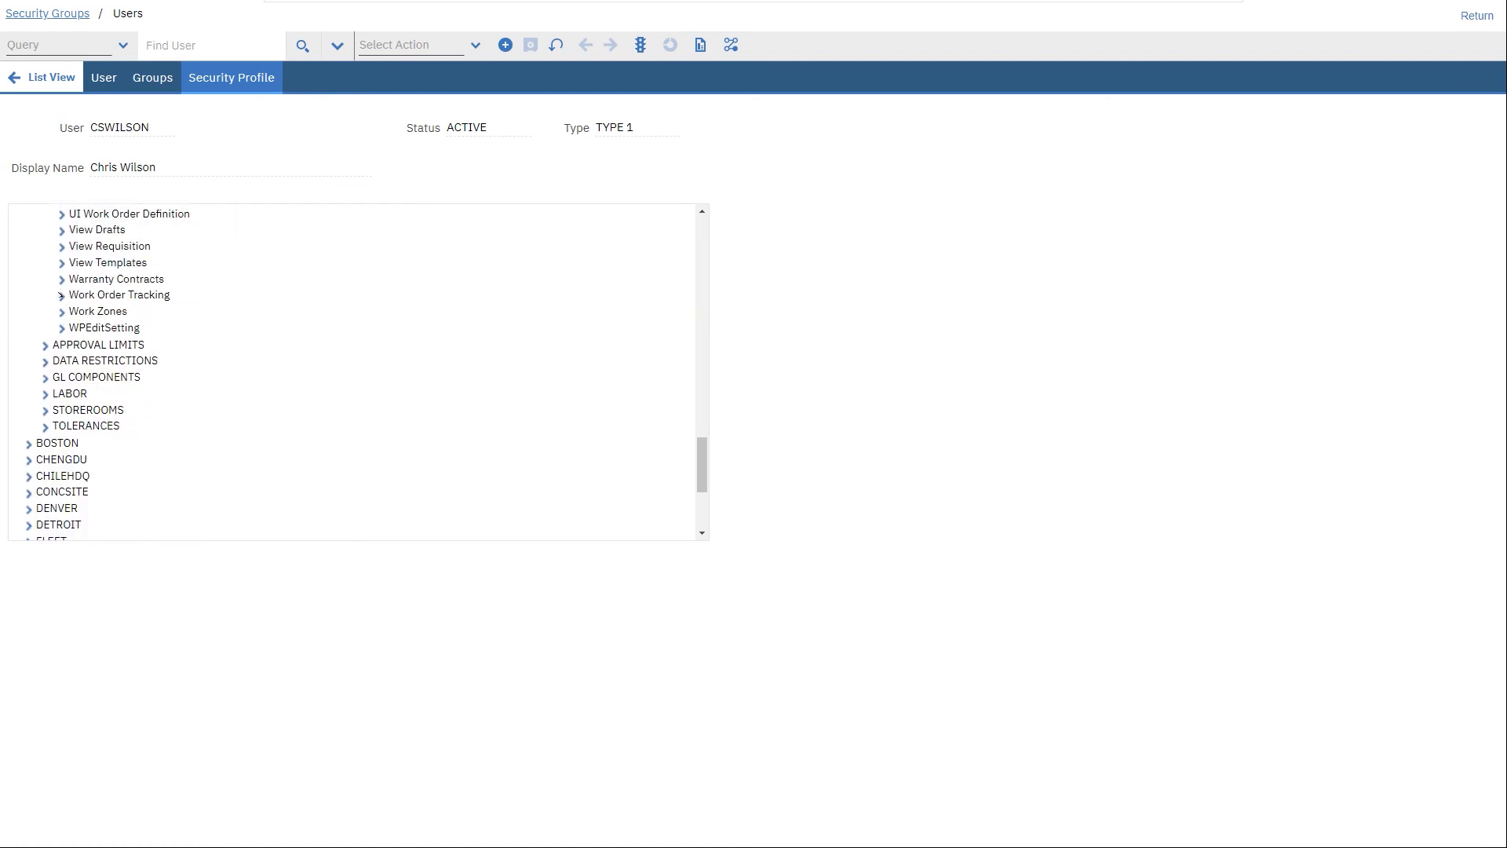
{"action": "left_click", "coordinate": [61, 296]}
{"action": "scroll", "coordinate": [403, 346], "scroll_direction": "down", "scroll_amount": 12}
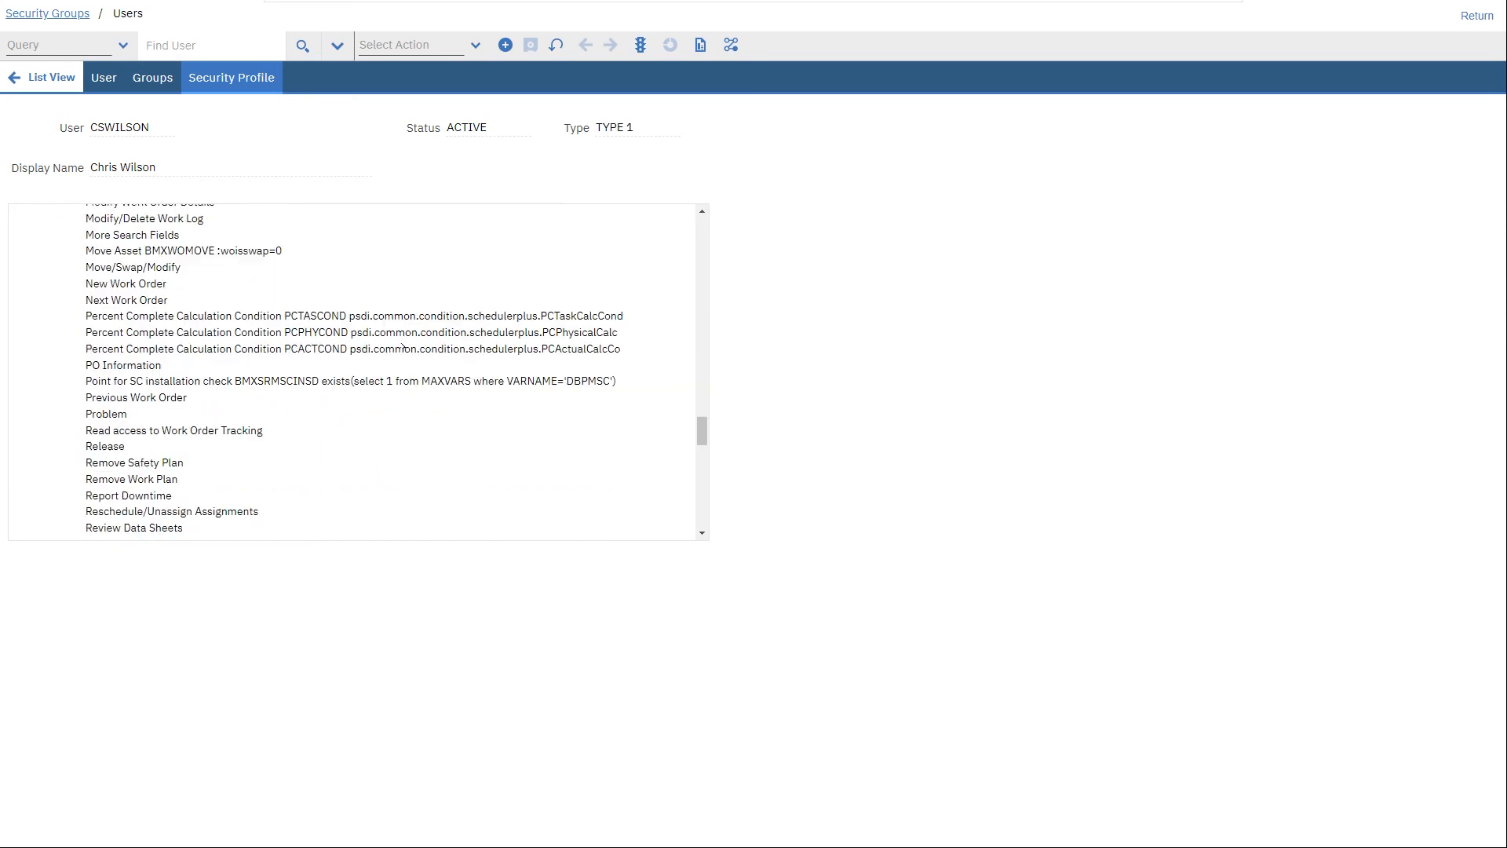
{"action": "scroll", "coordinate": [403, 347], "scroll_direction": "down", "scroll_amount": 4}
{"action": "scroll", "coordinate": [218, 338], "scroll_direction": "up", "scroll_amount": 1}
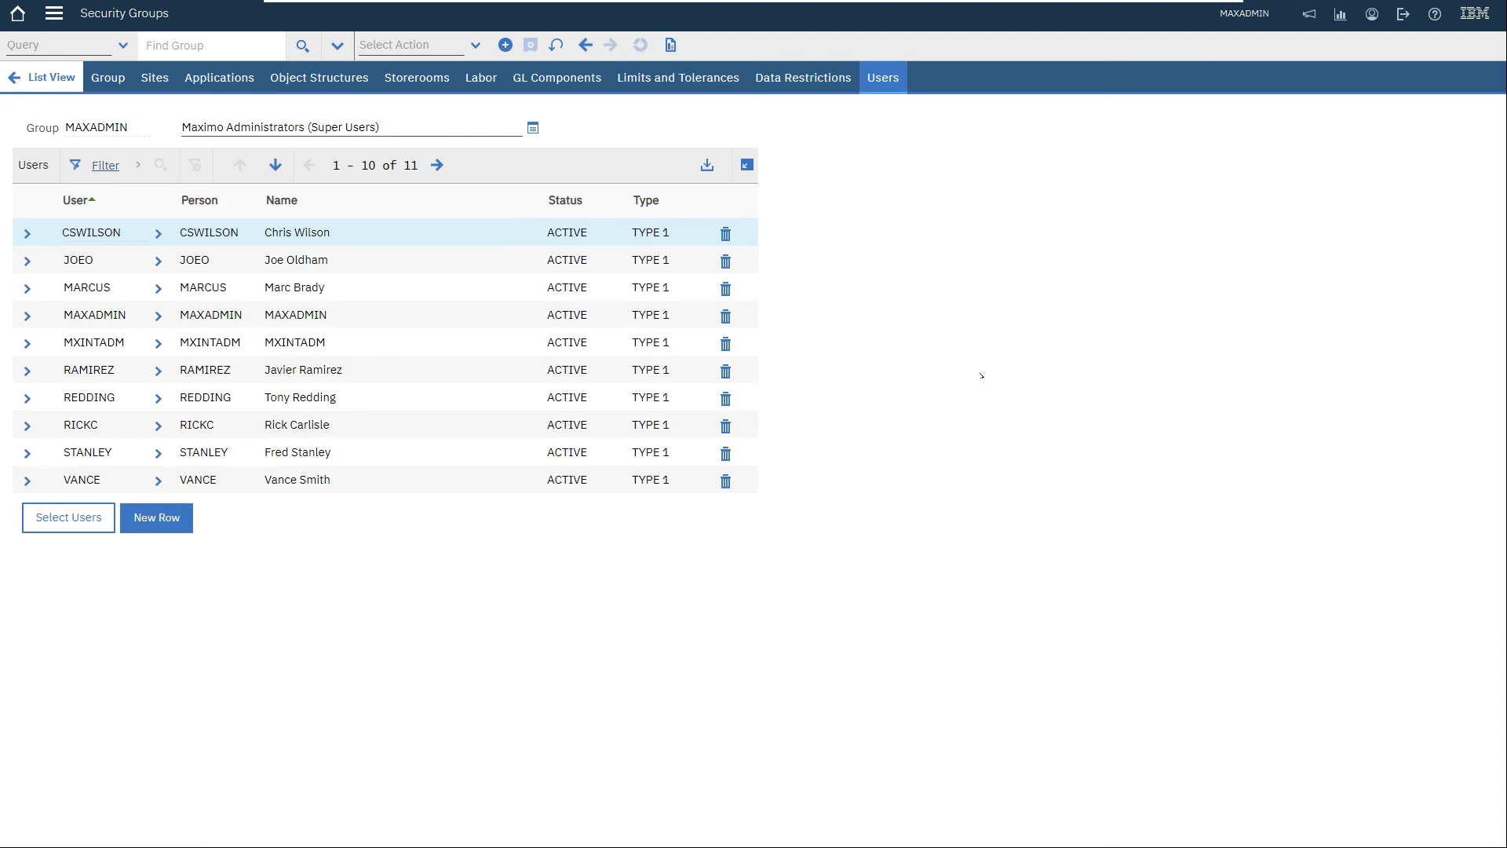
Switch to Work Order Tracking, create a new work order and go to its Asset field
{"action": "left_click", "coordinate": [54, 14]}
{"action": "mouse_move", "coordinate": [157, 543]}
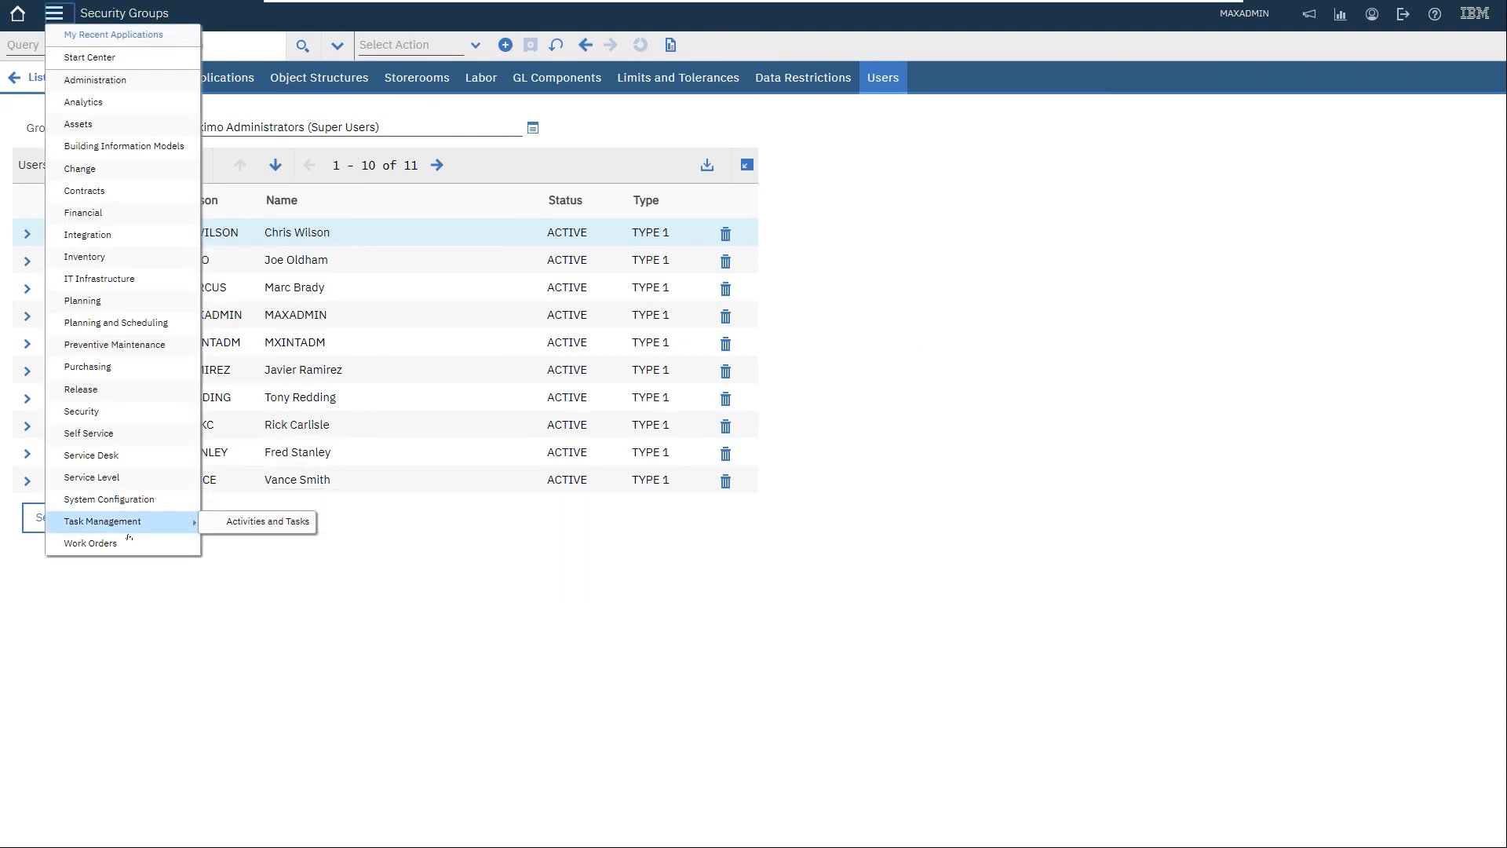
{"action": "left_click", "coordinate": [235, 542]}
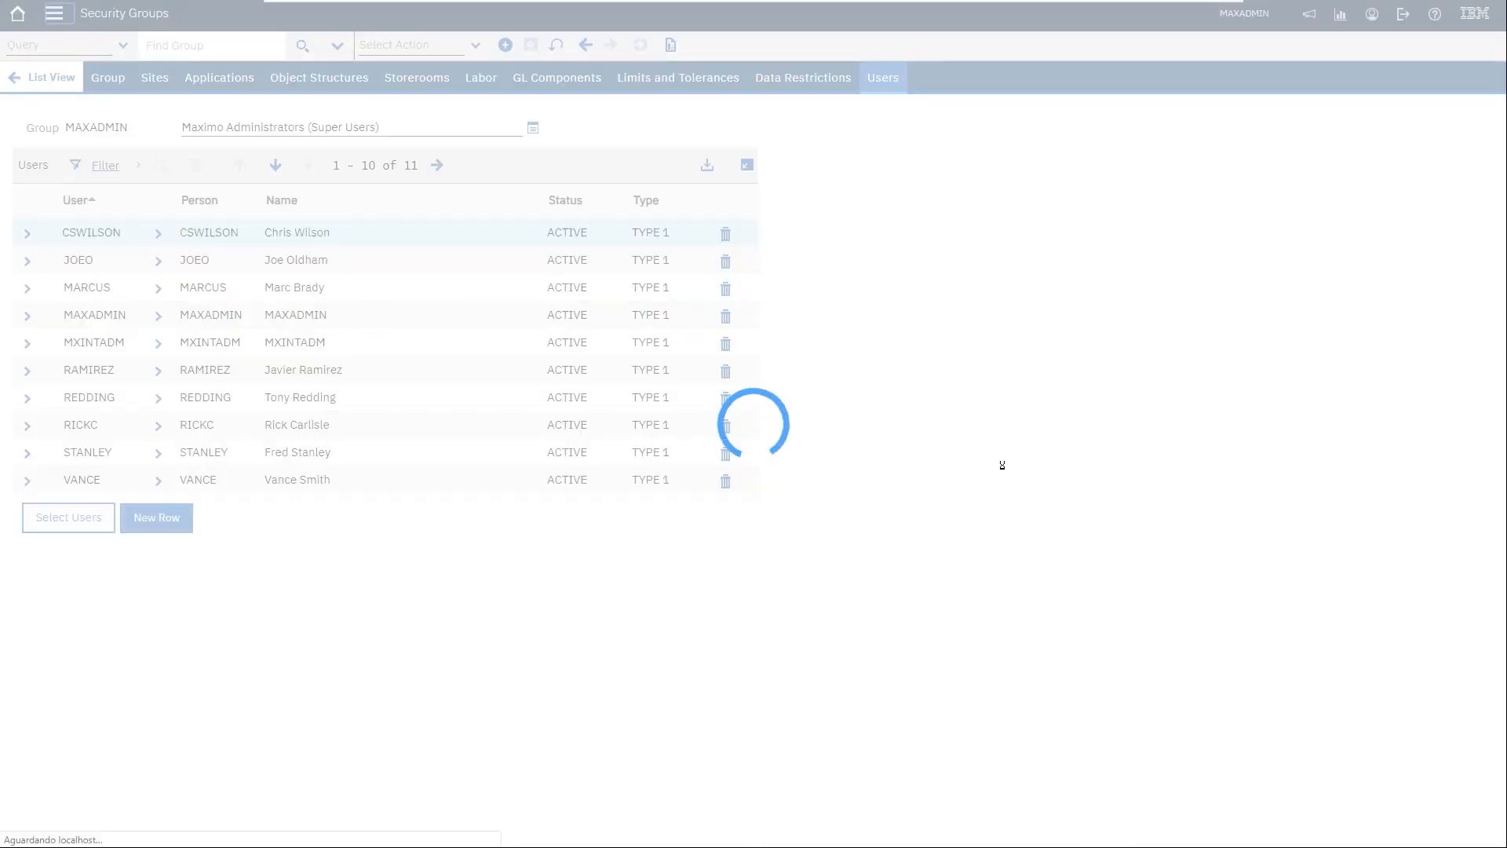
{"action": "left_click", "coordinate": [506, 46]}
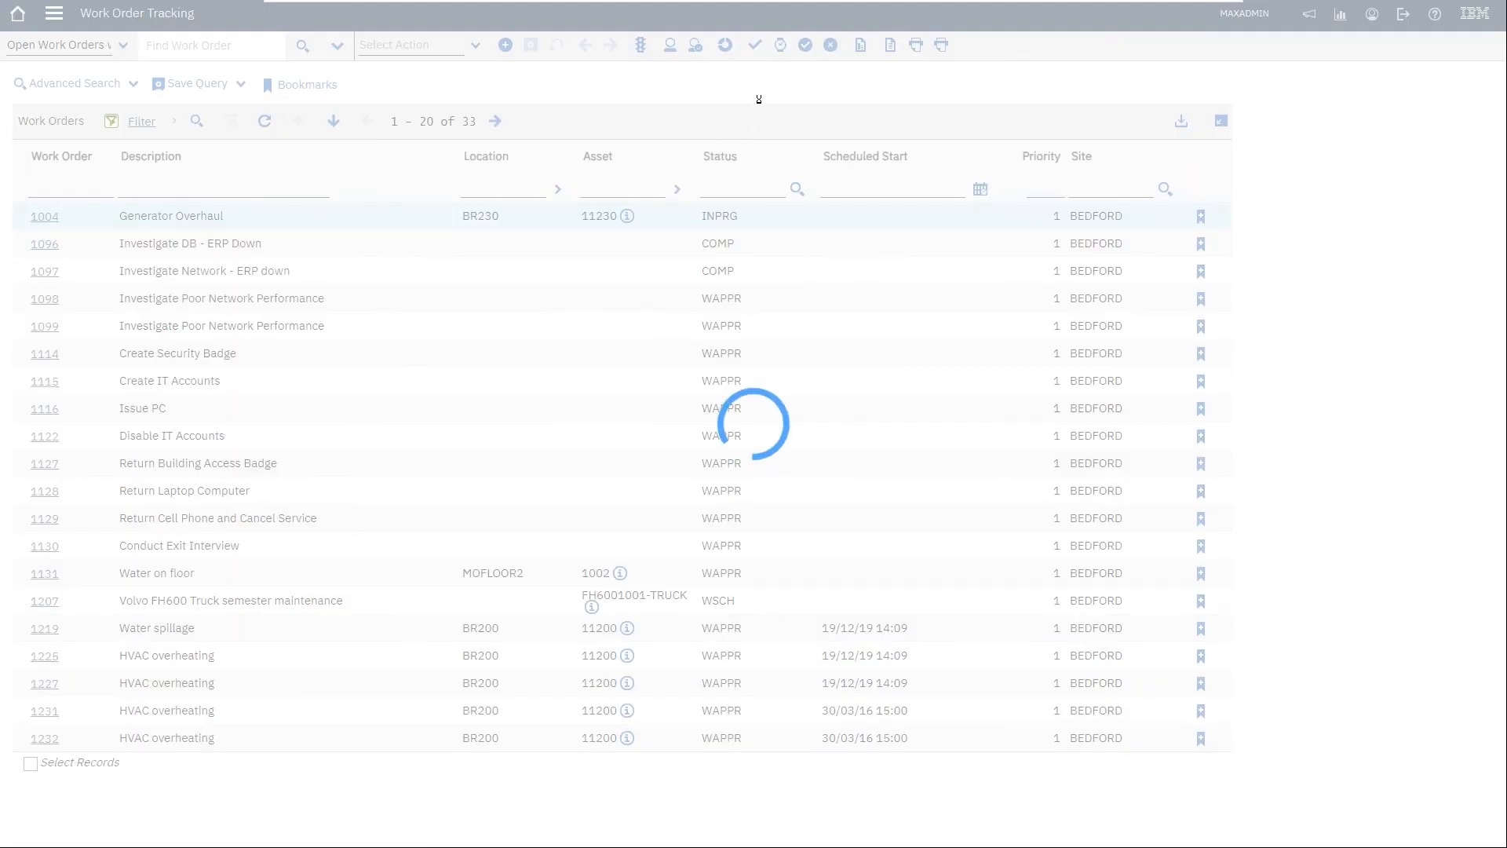
{"action": "left_click", "coordinate": [122, 208]}
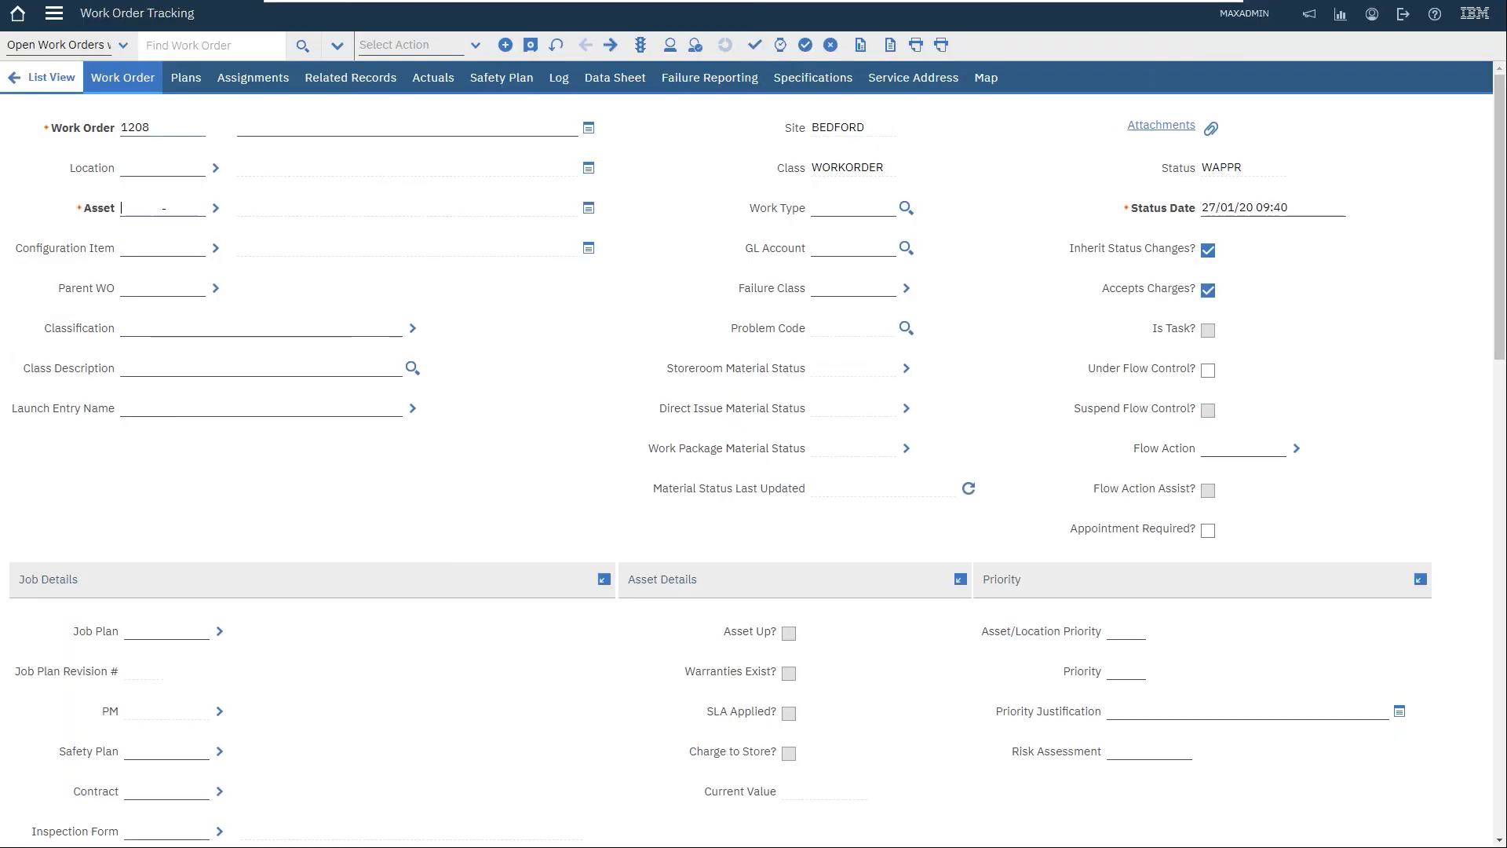